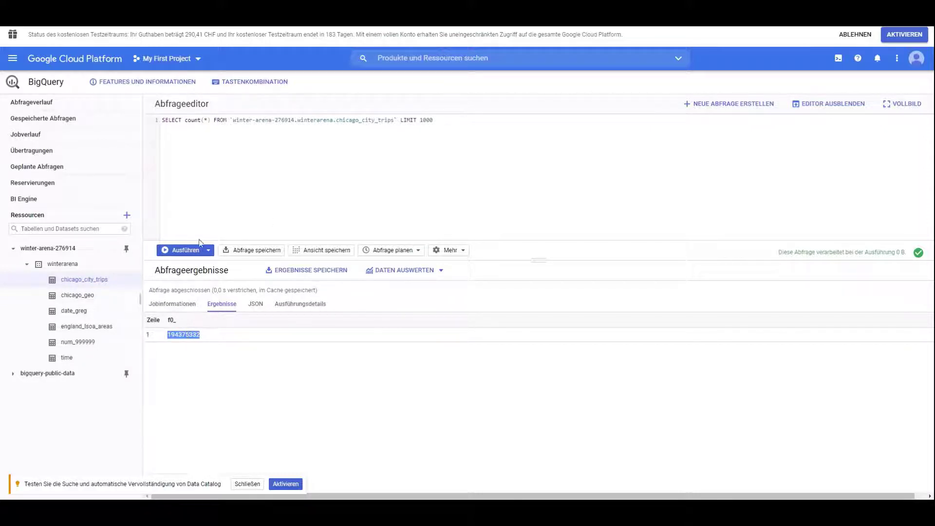
- Run SELECT count(*) on chicago_city_trips and select the 194375332 result
left_click(178, 250)
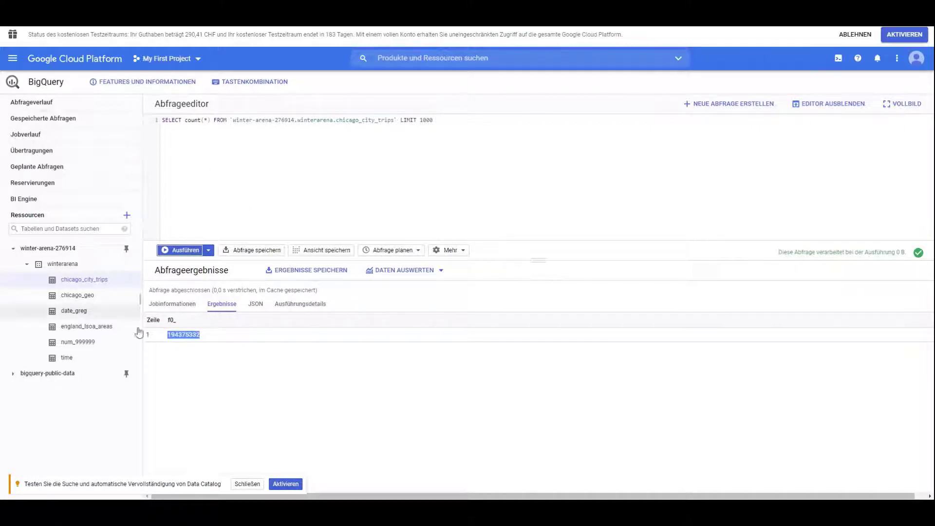
double_click(172, 337)
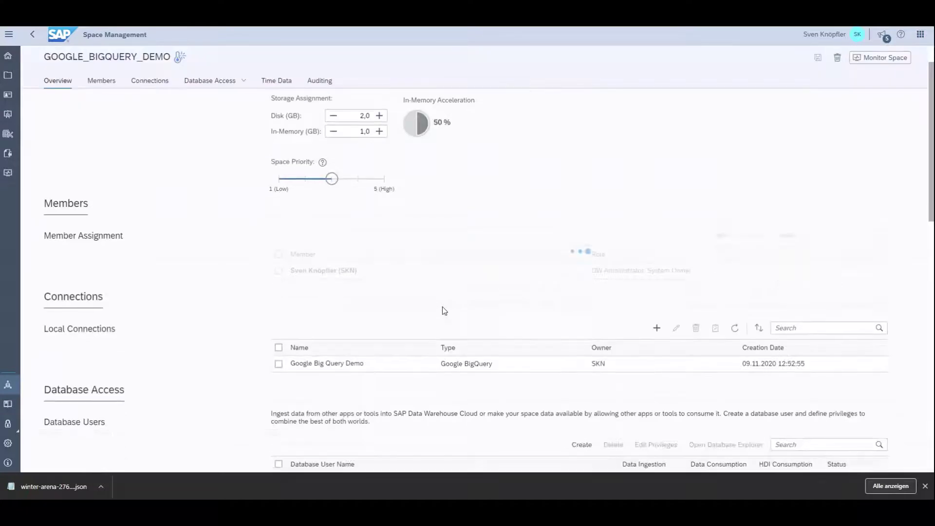
- Upload the newest JSON key file to the Google Big Query Demo connection (project winter-arena-276914) and save it
left_click(279, 364)
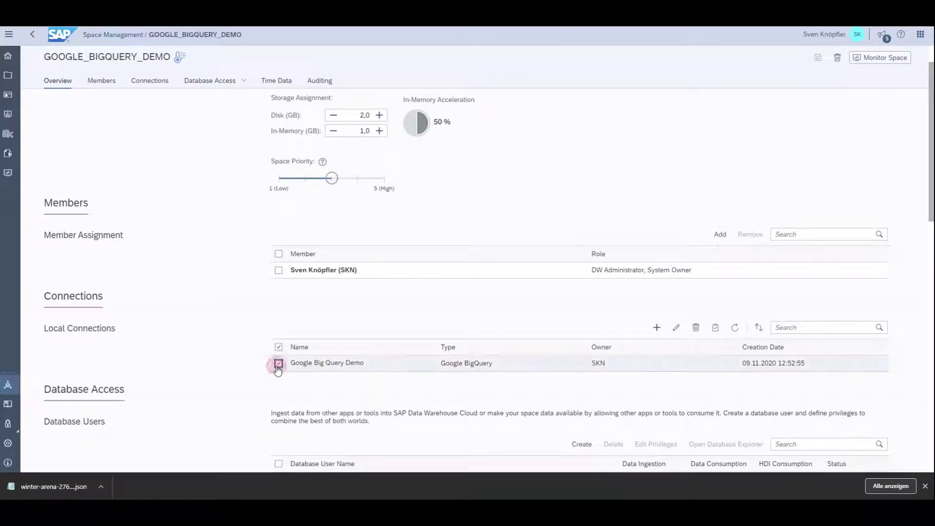
left_click(675, 327)
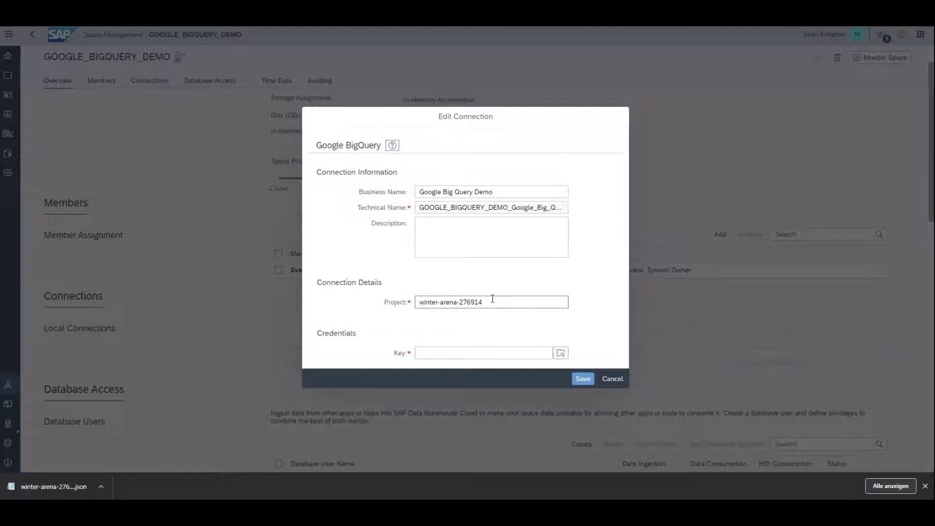
left_click_drag(493, 299, 343, 299)
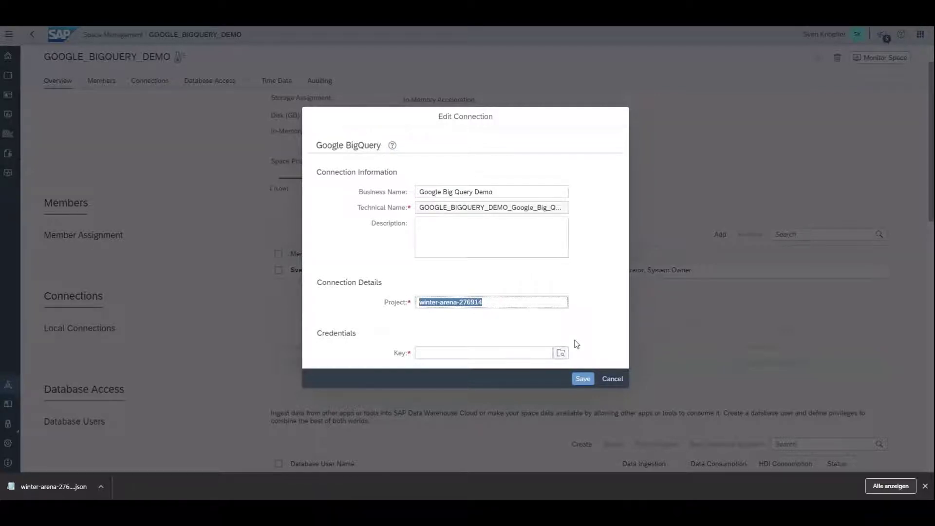
left_click(561, 352)
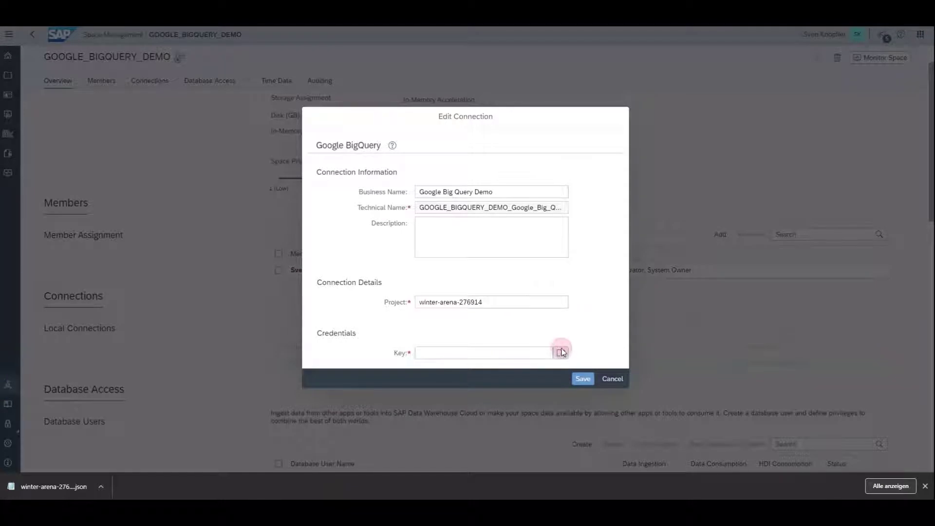
left_click(125, 72)
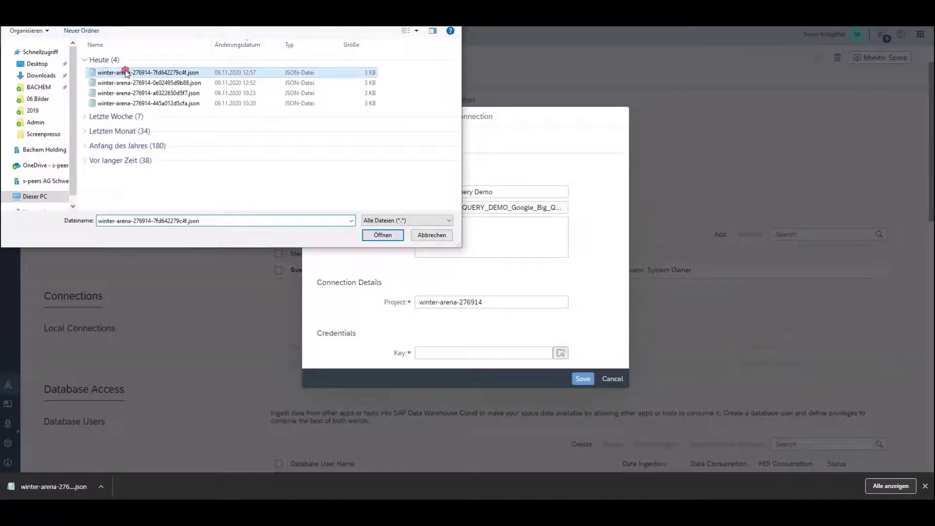
double_click(126, 72)
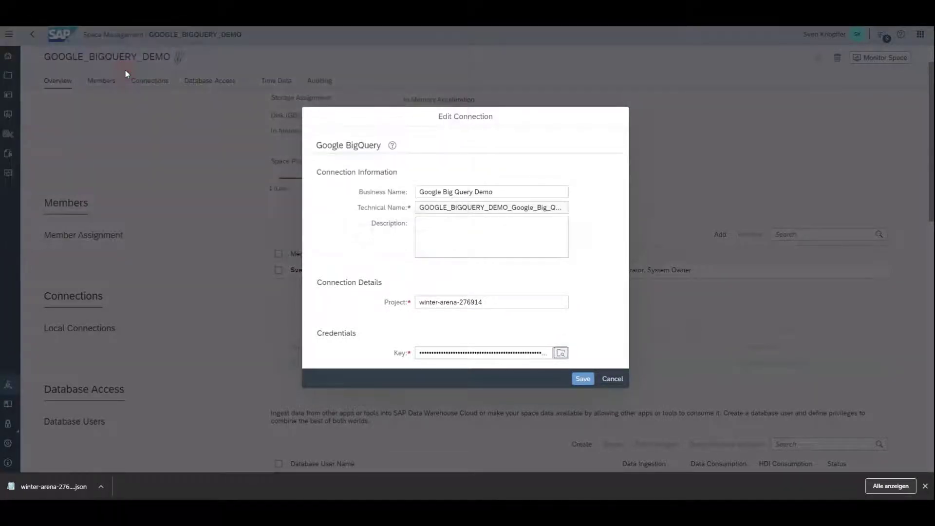
left_click(591, 380)
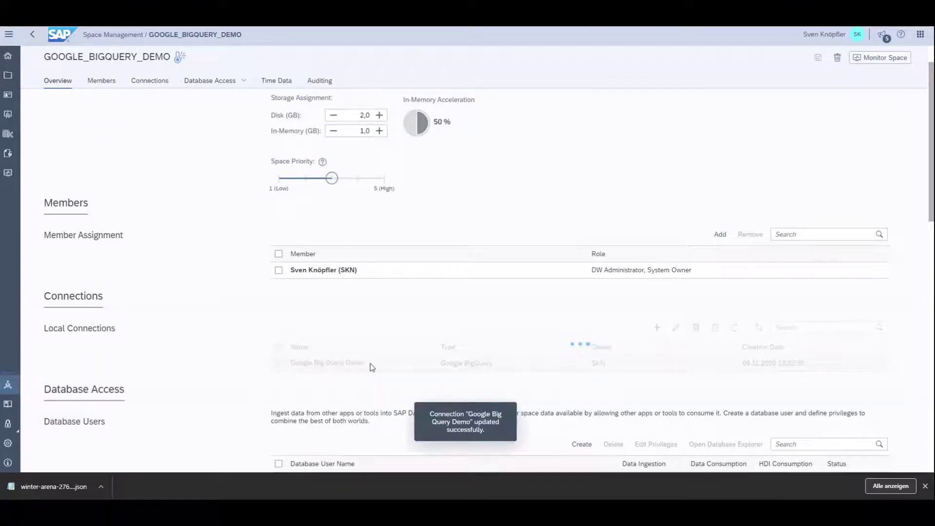
left_click(279, 363)
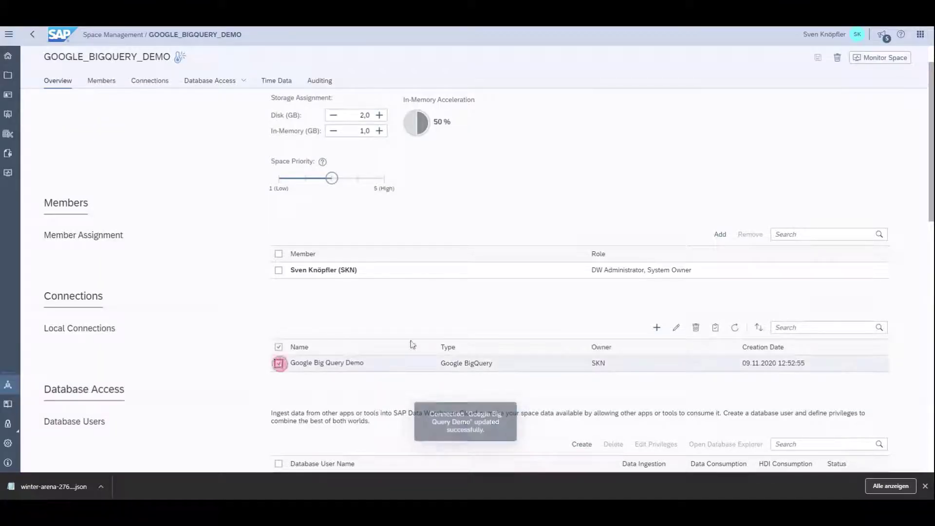
- Validate the connection, then start a graphical view sourcing chicago_city_trips from the winterarena dataset
left_click(714, 327)
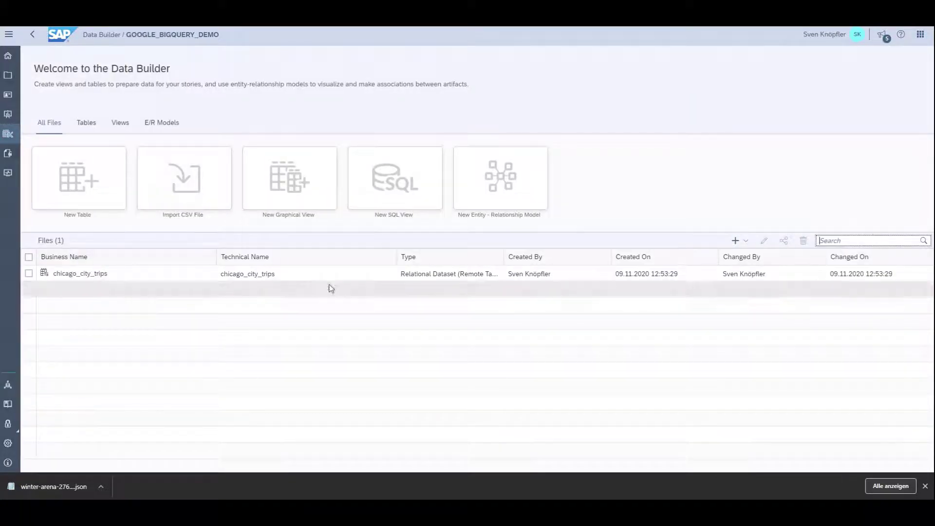
left_click(299, 188)
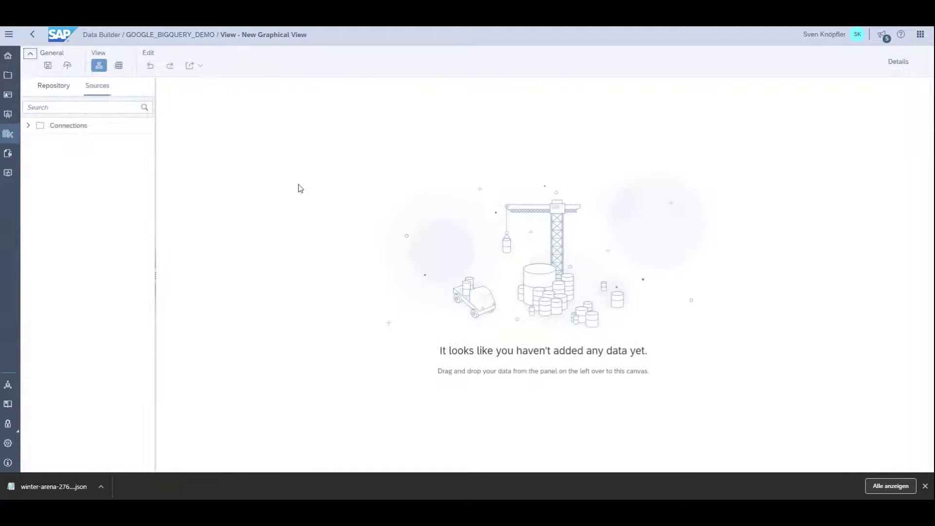
left_click(29, 125)
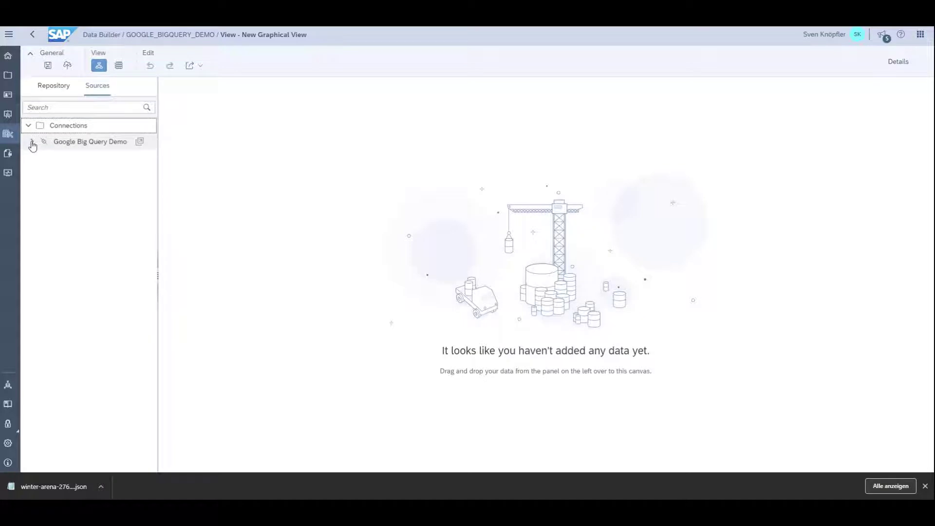
left_click(31, 141)
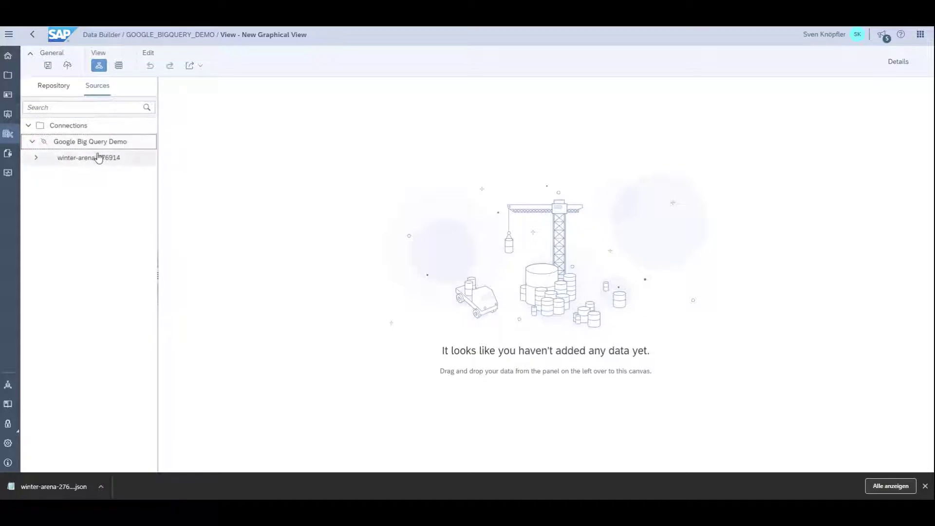
left_click(34, 160)
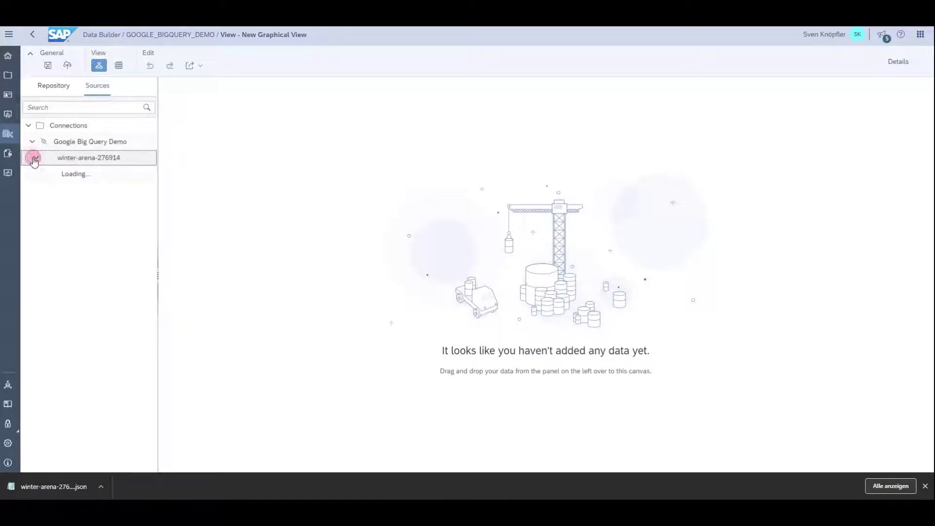
left_click(39, 174)
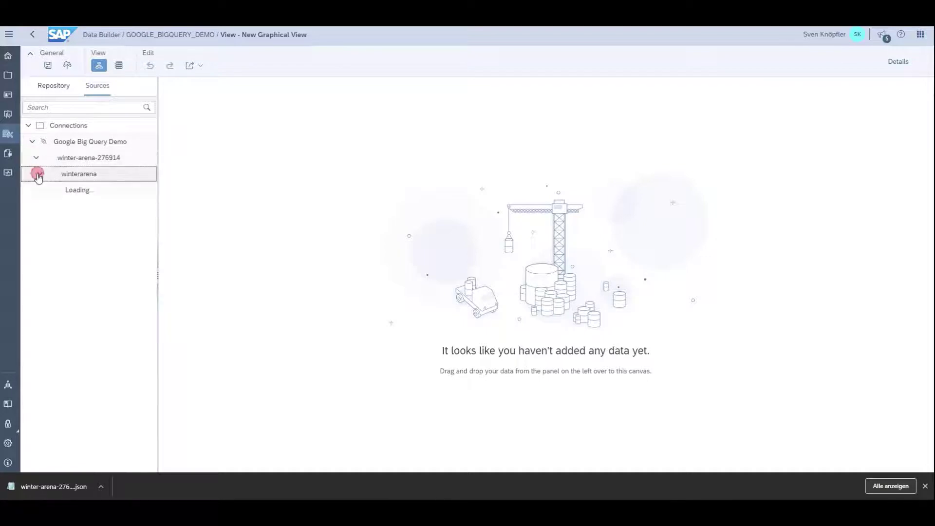
left_click_drag(100, 199, 354, 223)
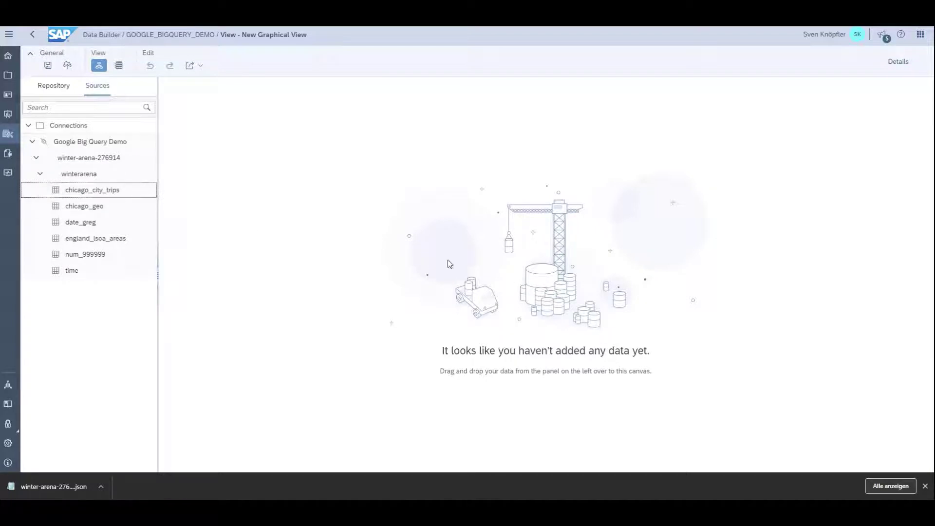
- Add a Calculated Columns step after chicago_city_trips with an Integer column Counter equal to 1
left_click_drag(55, 190, 408, 297)
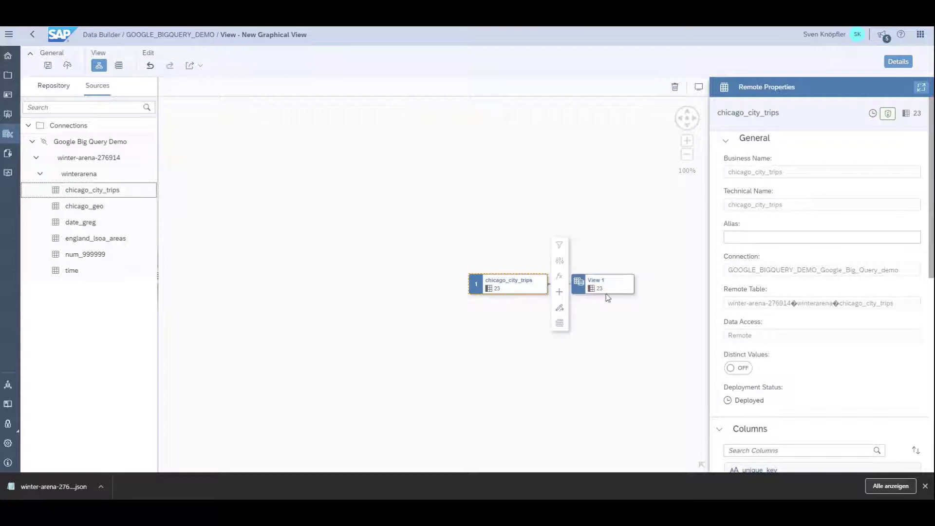
left_click(559, 277)
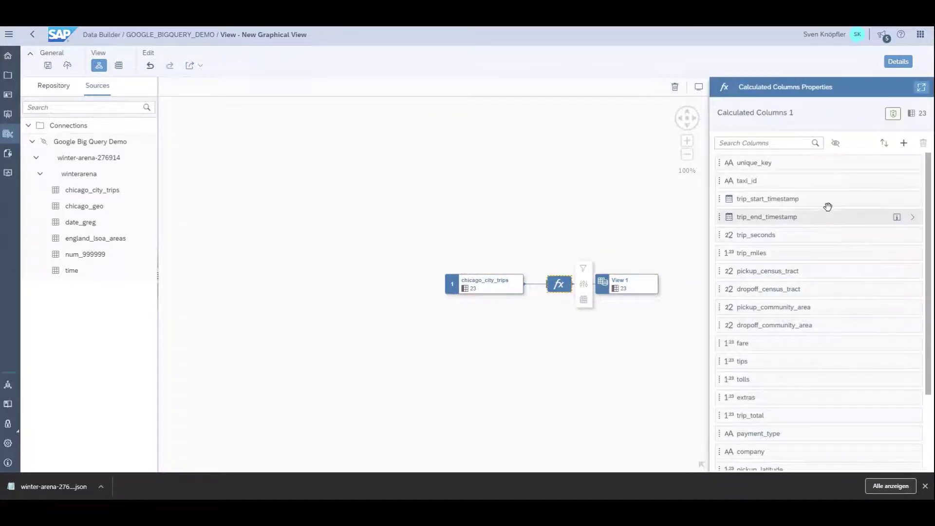
left_click(904, 143)
key("ctrl+a")
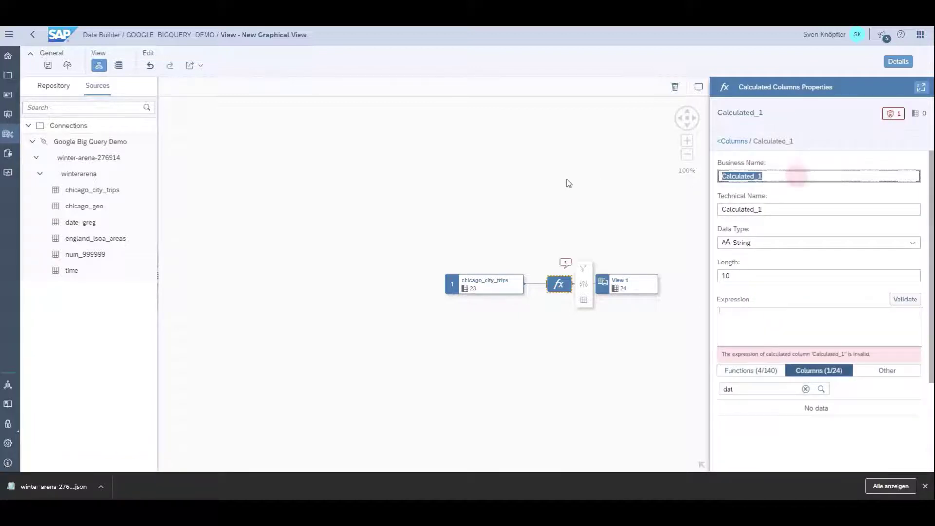
type("Counter")
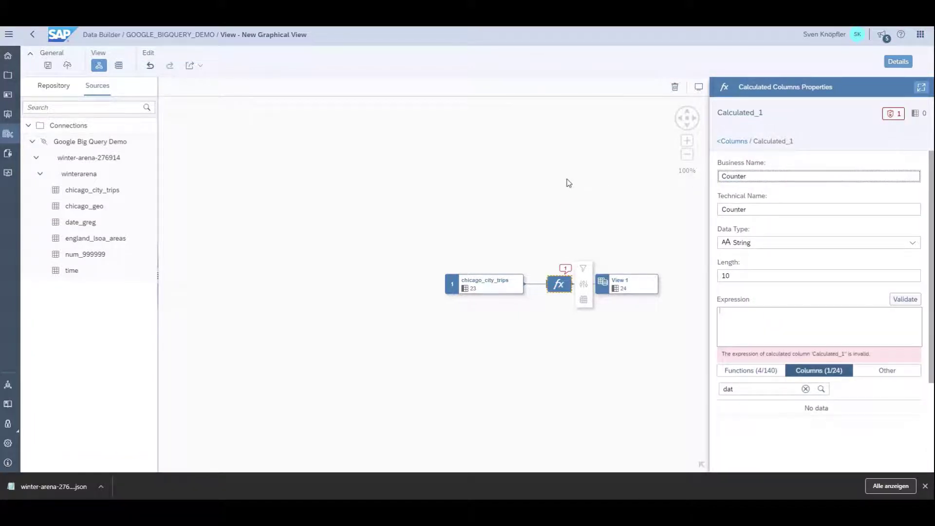
left_click(762, 309)
type("1")
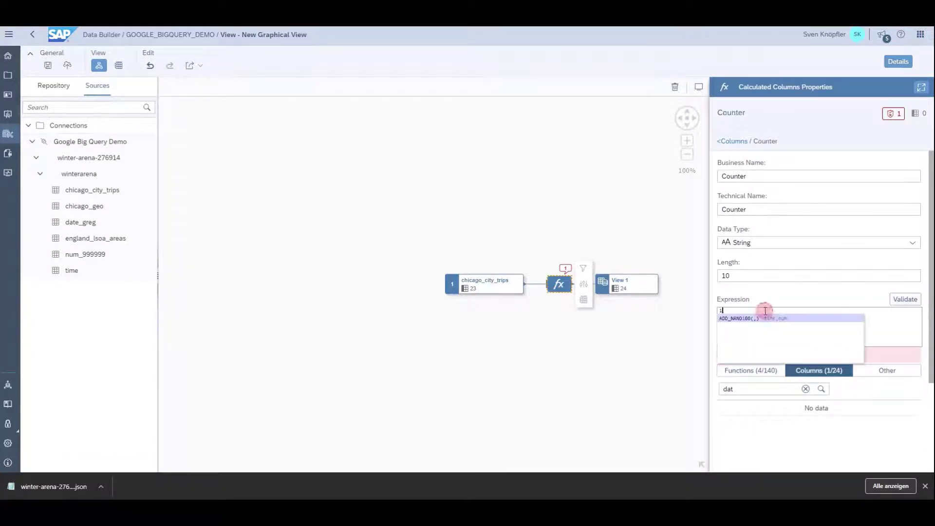
left_click(826, 242)
scroll(785, 380, "down", 1)
left_click(768, 380)
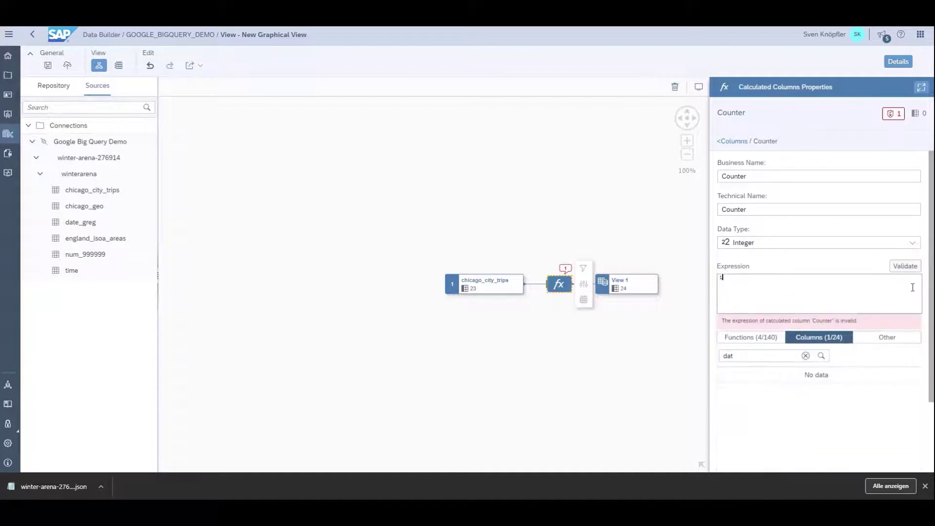
left_click(904, 267)
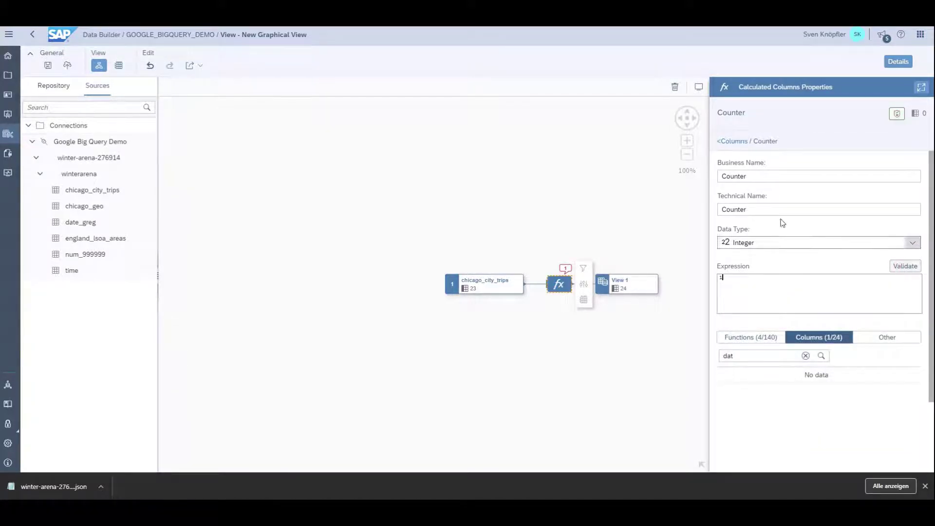
left_click(730, 141)
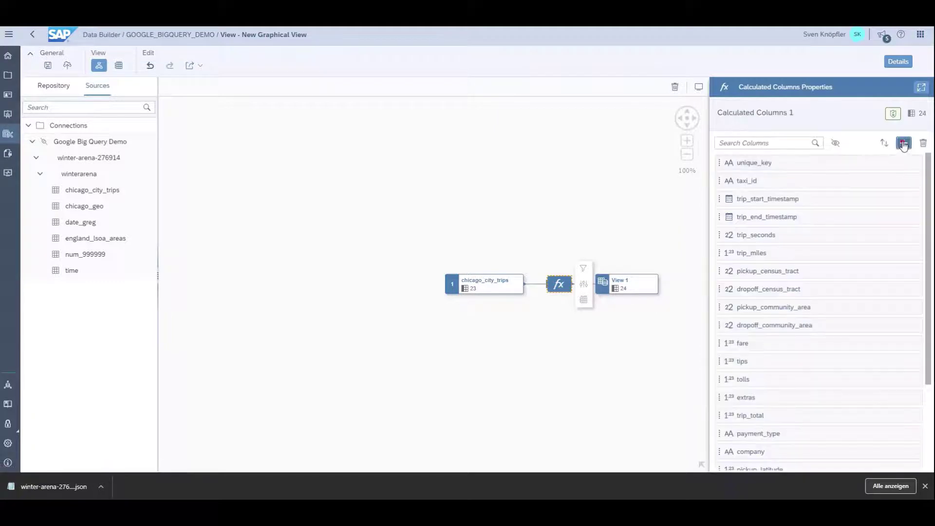
- Add a calculated column named Date and insert the TO_DATE function into its expression
left_click(903, 143)
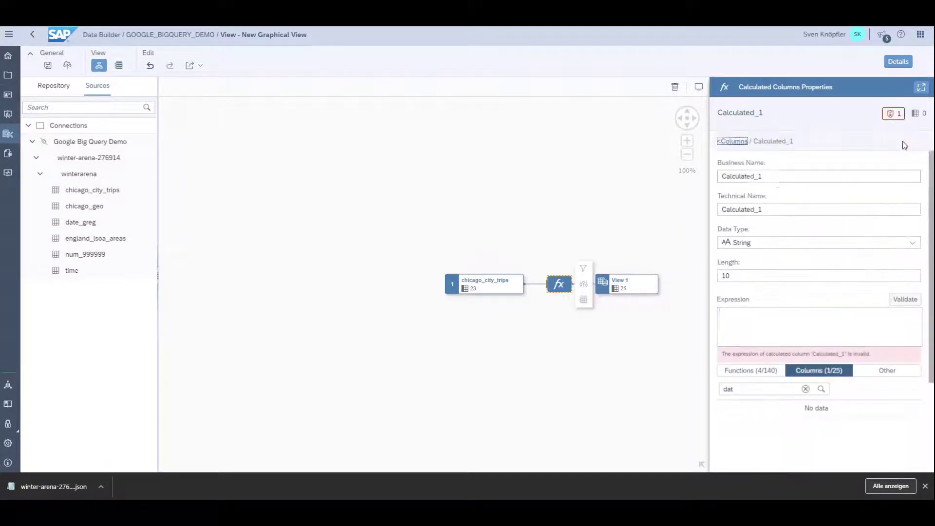
double_click(778, 176)
type("Date")
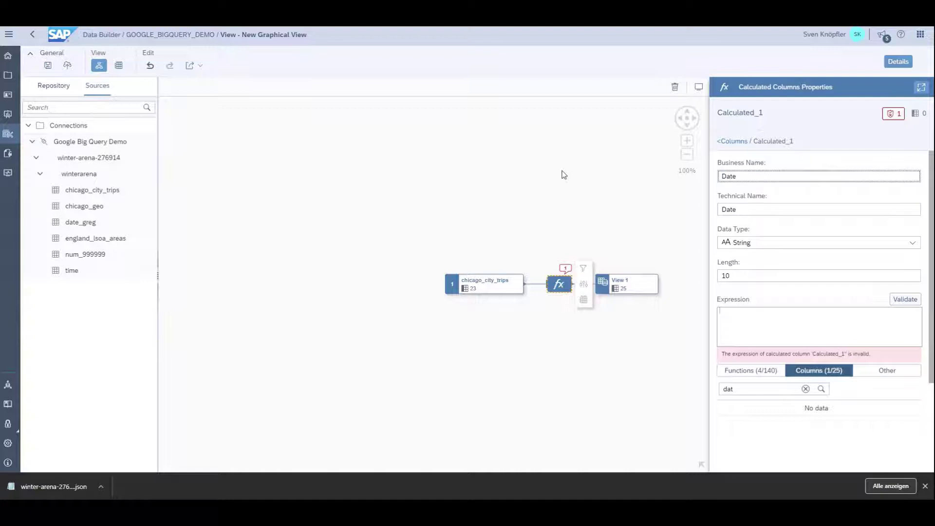
left_click(831, 322)
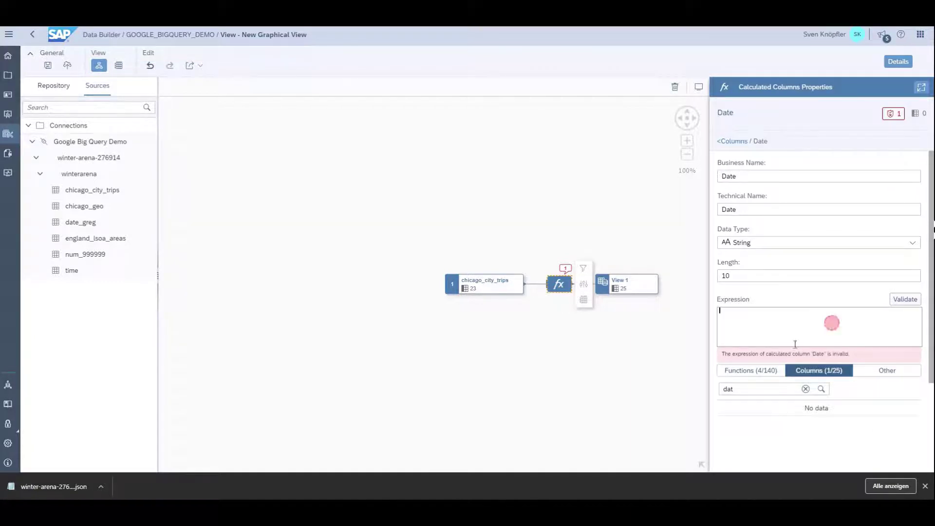
left_click(751, 370)
double_click(819, 389)
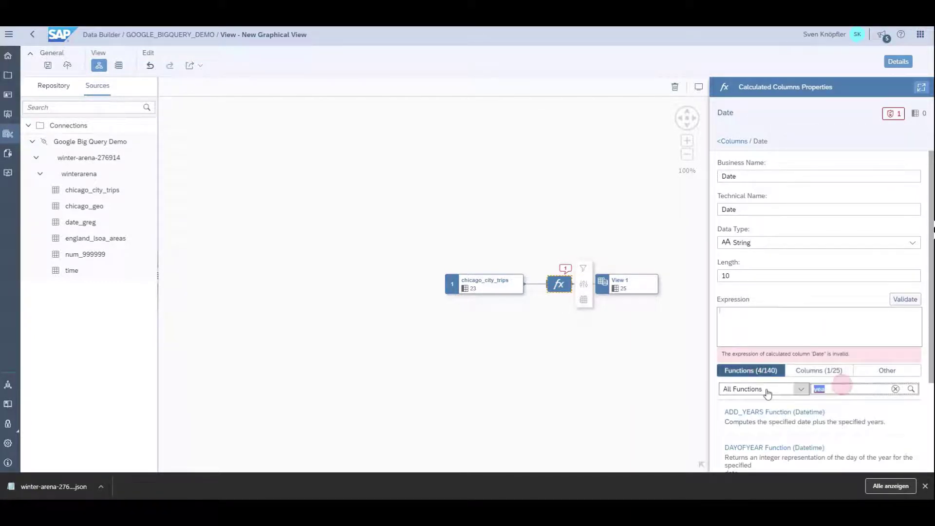
type("to_dat")
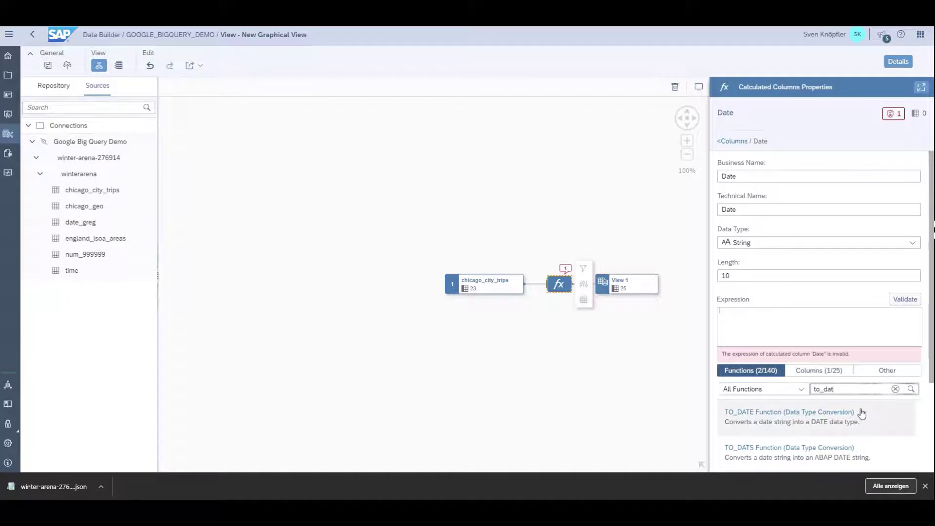
left_click(875, 415)
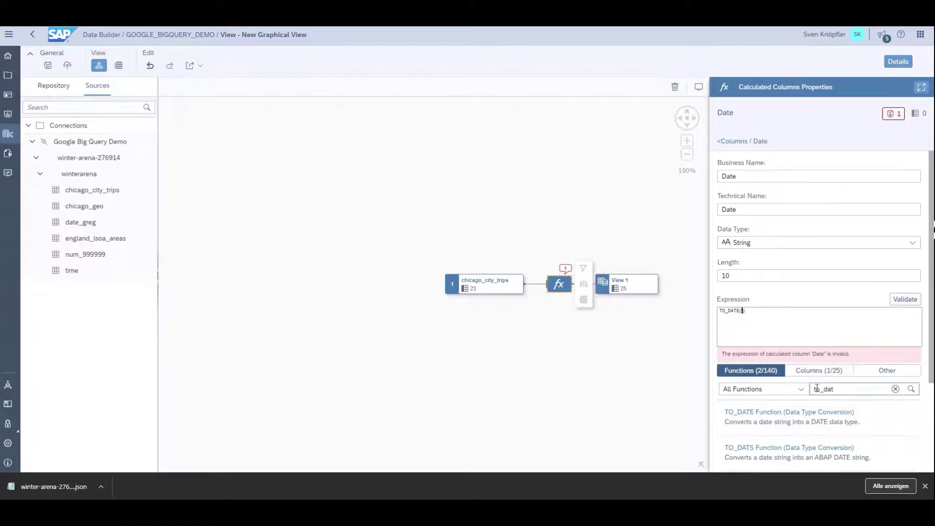
- Complete the expression as TO_DATE(trip_start_timestamp) and validate it
left_click(820, 370)
type("dat")
double_click(777, 389)
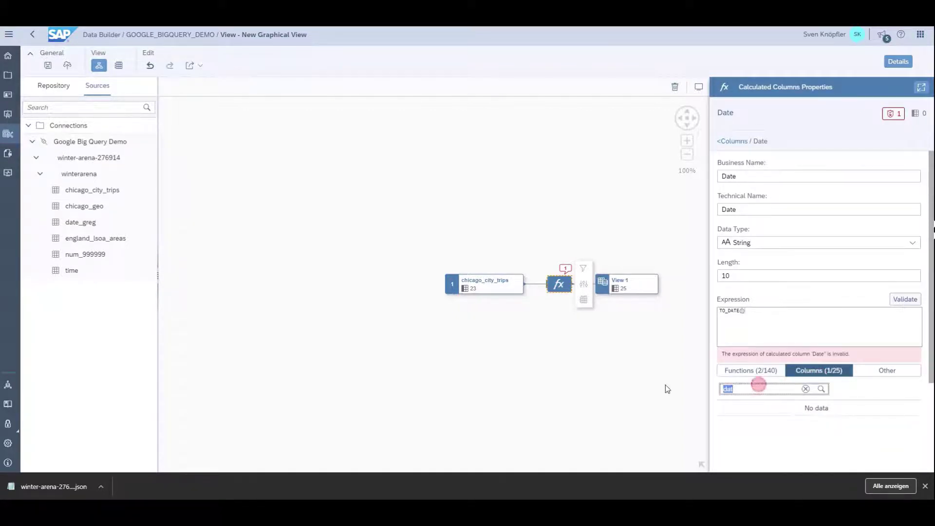
type("time")
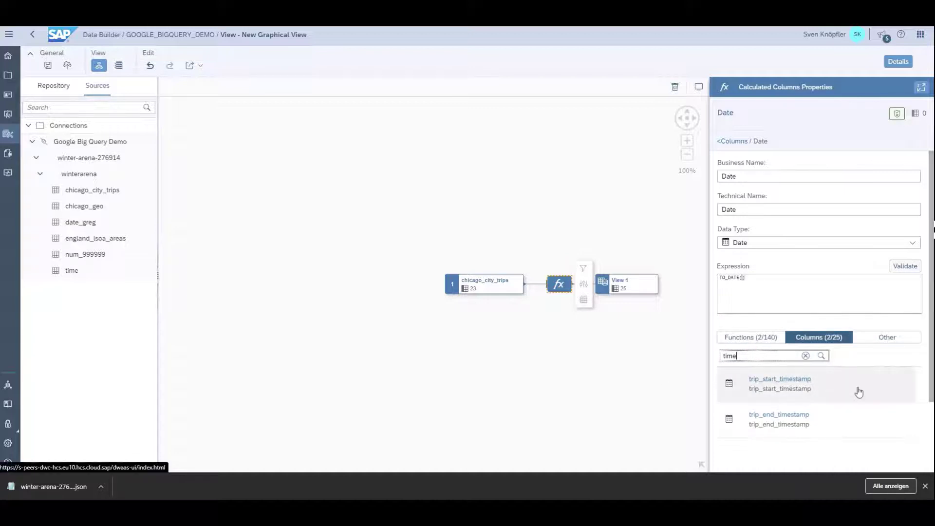
left_click(856, 390)
left_click(901, 267)
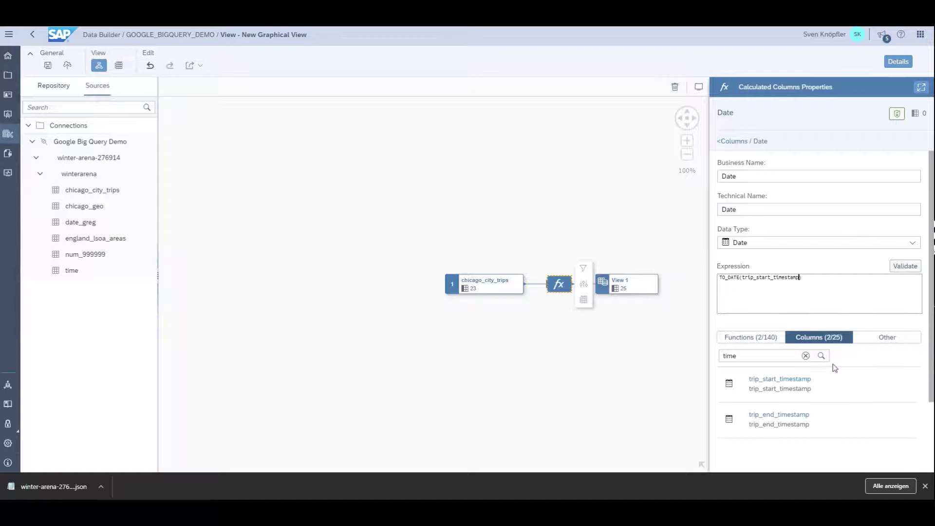
left_click(733, 141)
- Add a calculated column named Year and start its expression with the YEAR function
left_click(747, 145)
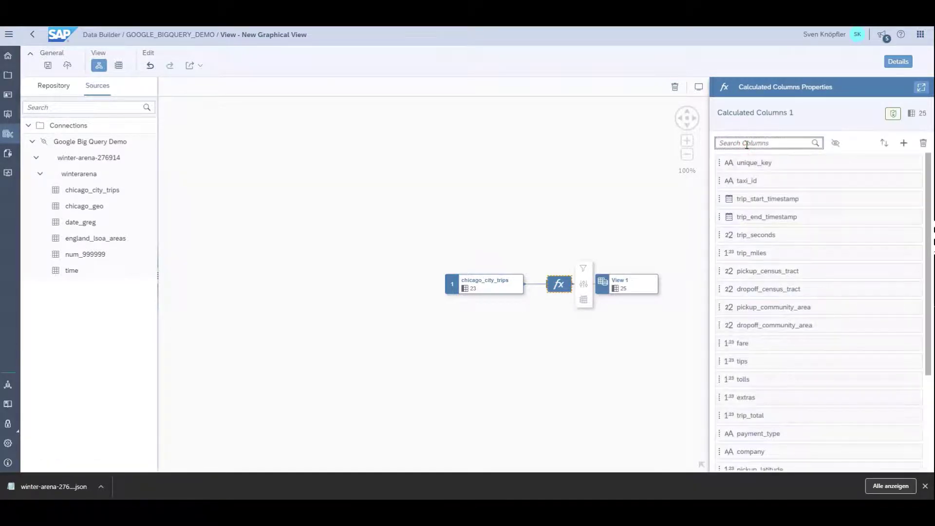
left_click(904, 142)
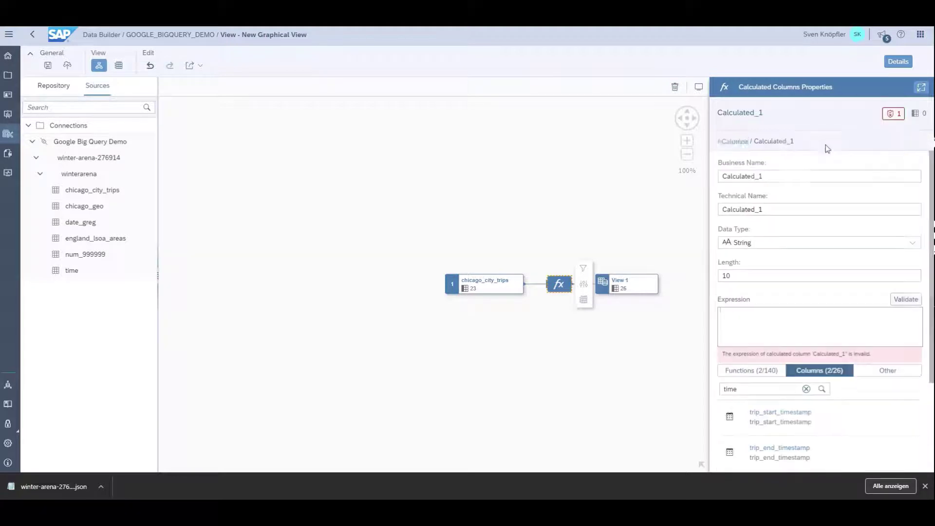
double_click(765, 176)
type("Year")
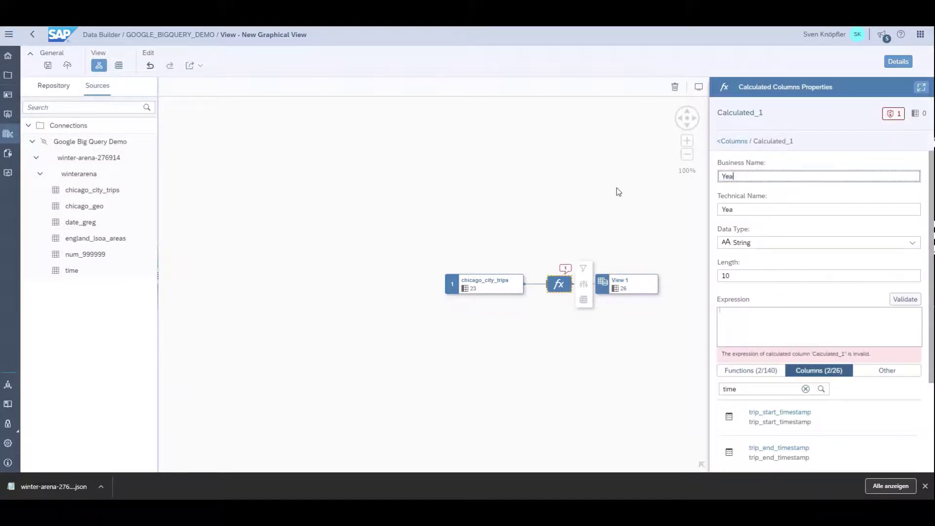
left_click(751, 372)
left_click(747, 322)
type("yea")
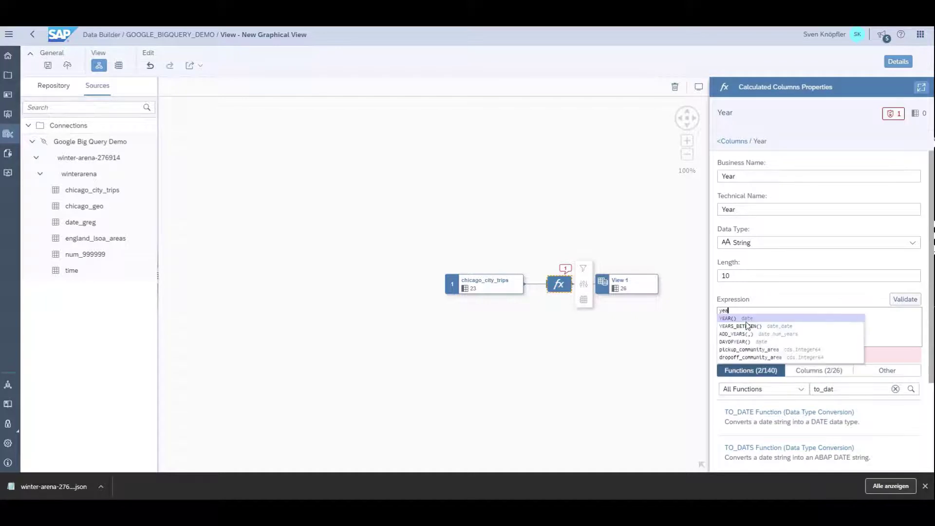
left_click(736, 321)
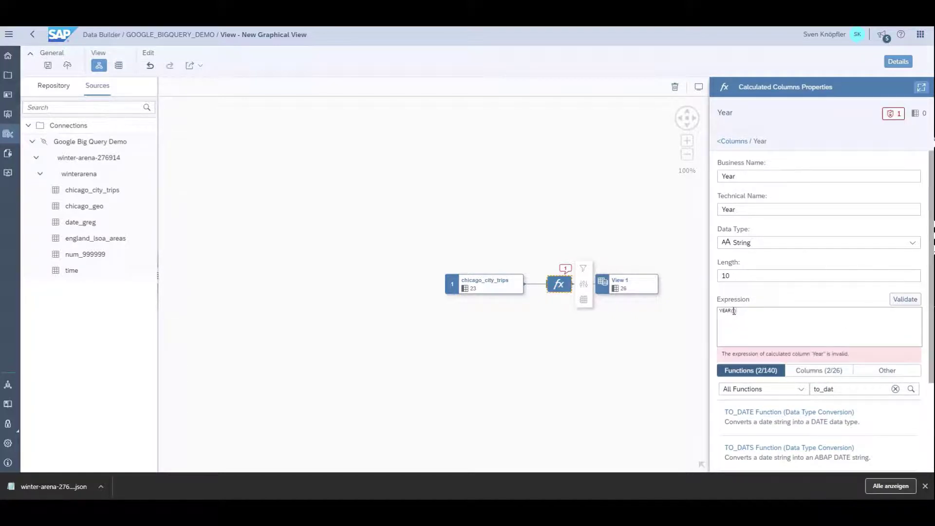
- Type the 'date)' argument into the YEAR expression and dismiss the suggestion list
type("da")
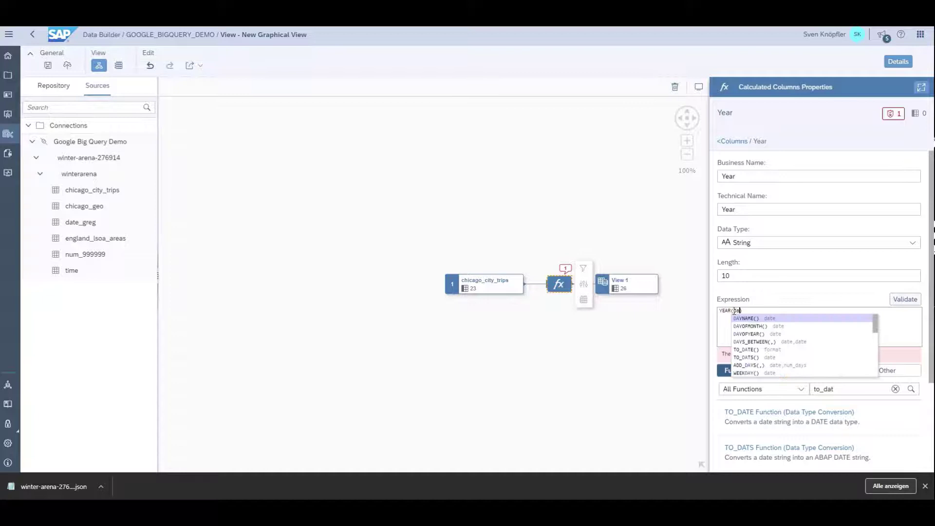
scroll(758, 361, "down", 2)
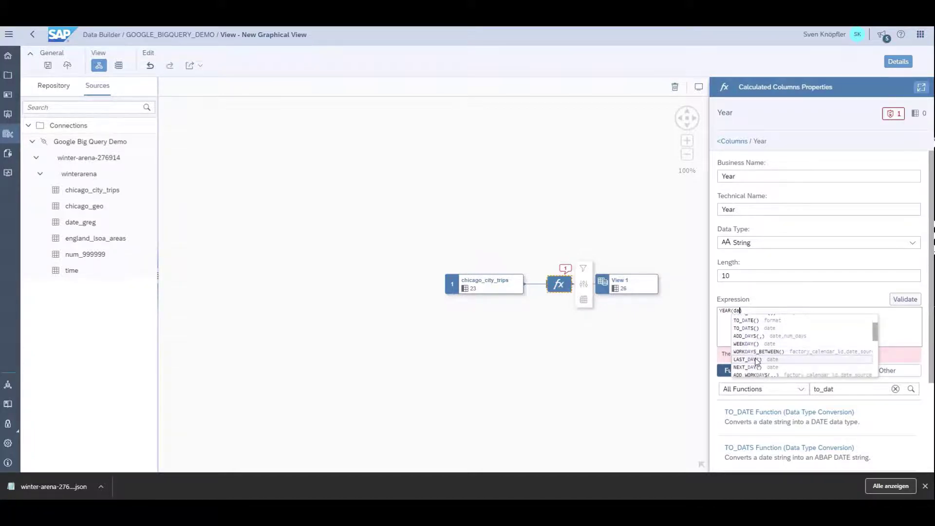
scroll(757, 361, "down", 5)
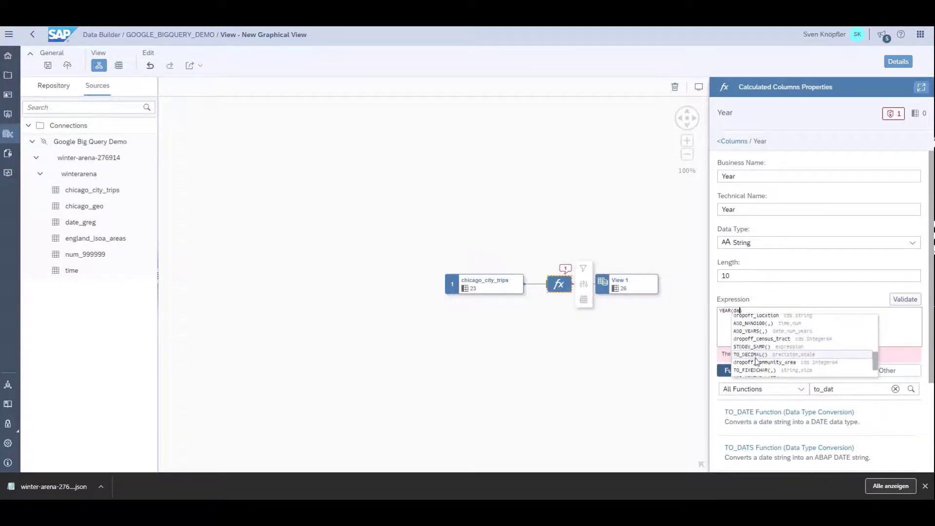
type("at")
key("BackSpace")
key("BackSpace")
type("te")
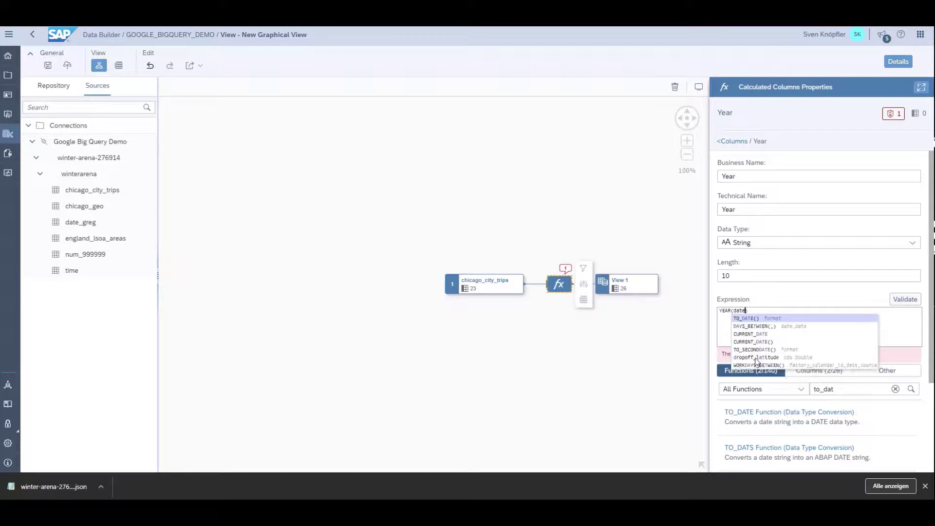
type(")")
left_click(896, 331)
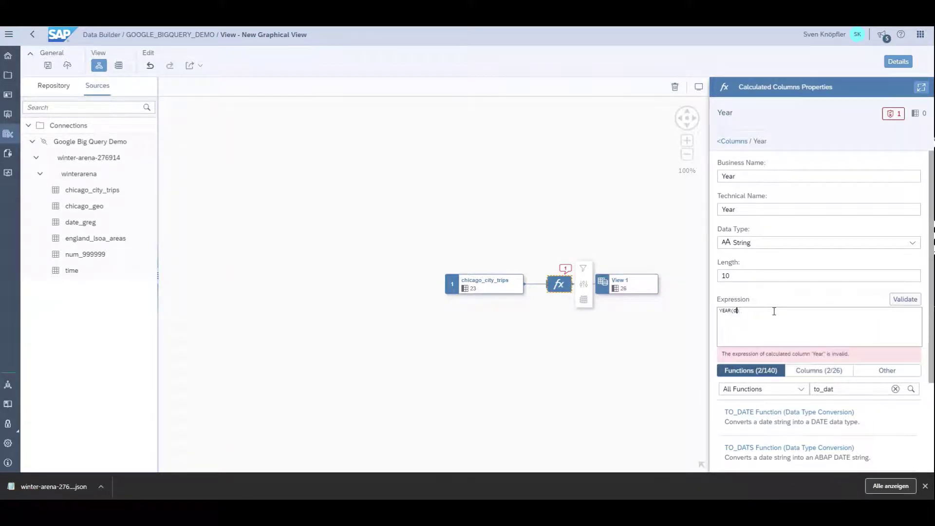
- Insert the Date column from the column list, close the bracket, and validate YEAR(Date)
left_click(819, 370)
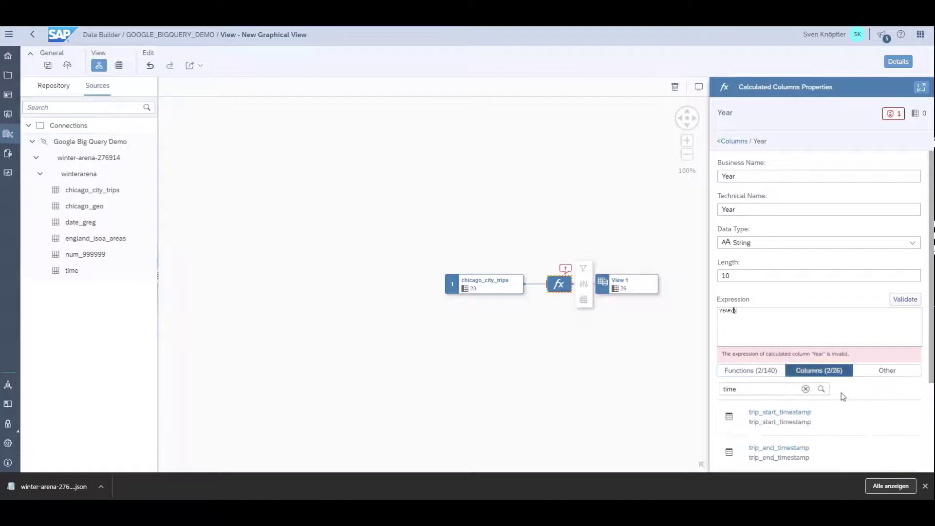
left_click(753, 389)
type("time")
key("BackSpace")
key("BackSpace")
key("BackSpace")
key("BackSpace")
type("da")
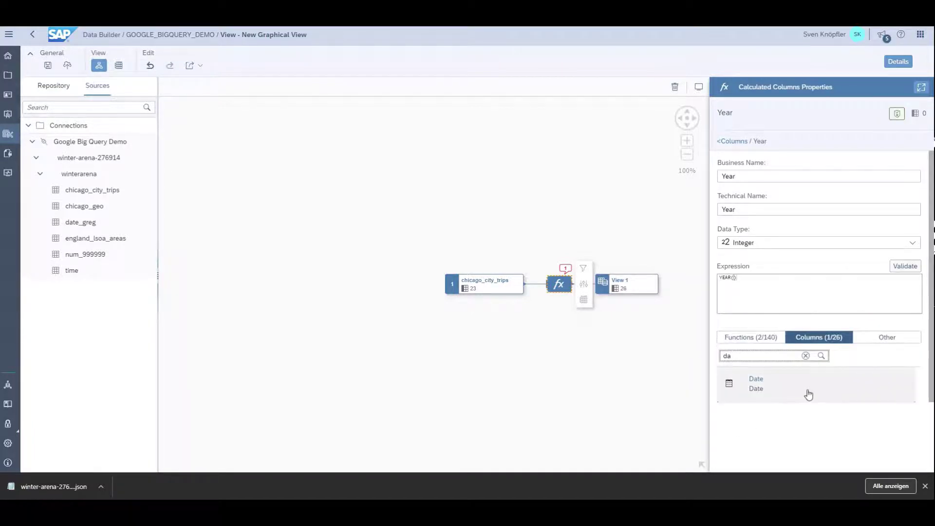
left_click(807, 393)
type(")")
left_click(902, 269)
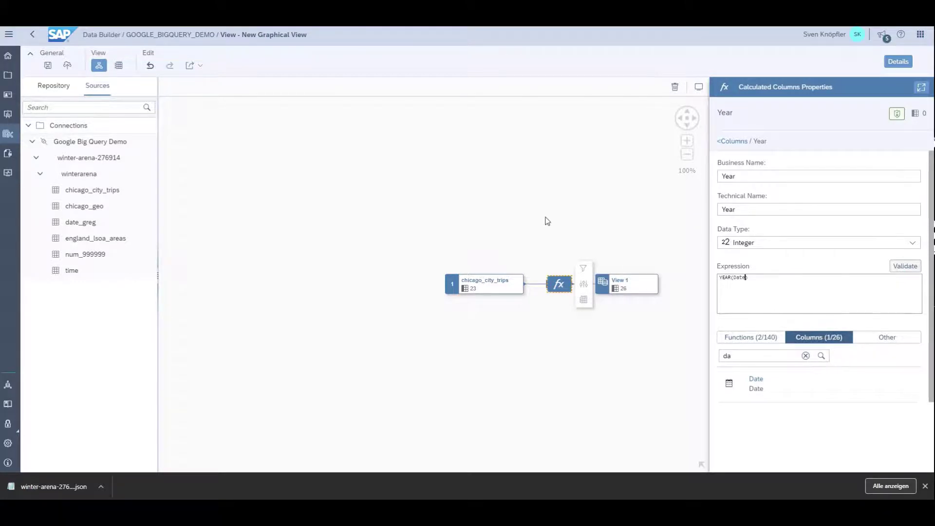
- Preview the calculated columns' data and generated SQL, then show the View 1 output's properties
left_click(584, 299)
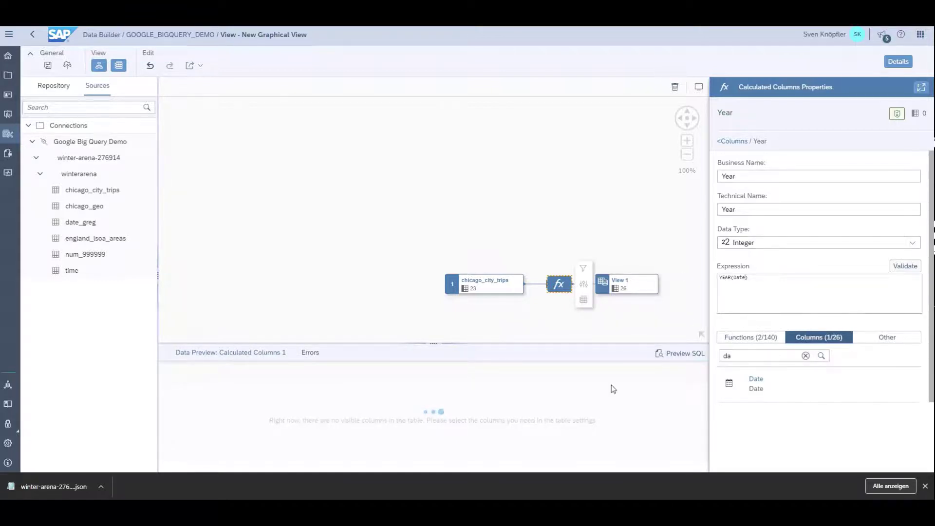
left_click_drag(301, 465, 700, 467)
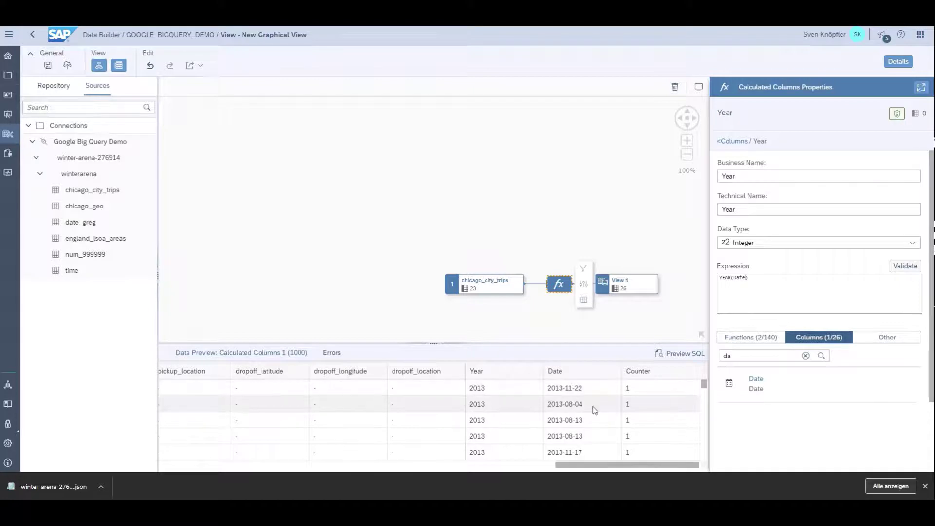
left_click(680, 358)
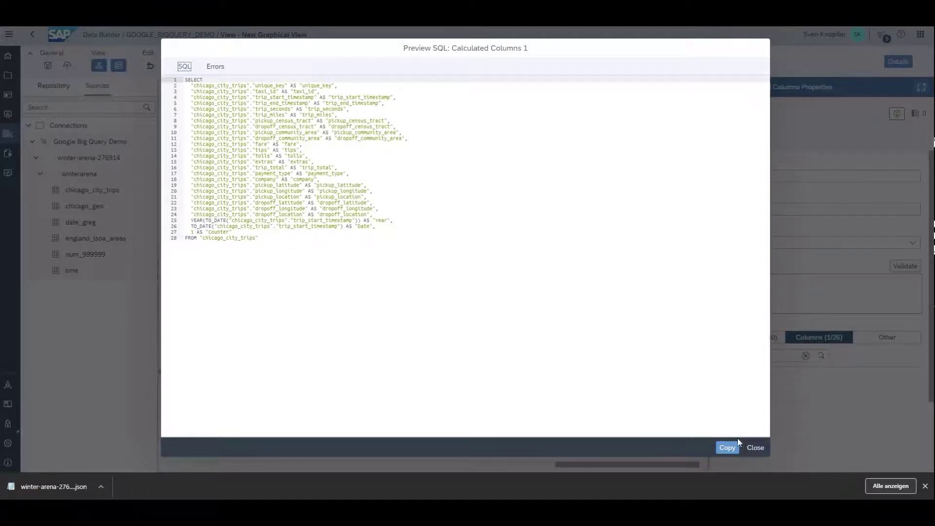
left_click(755, 448)
left_click(627, 282)
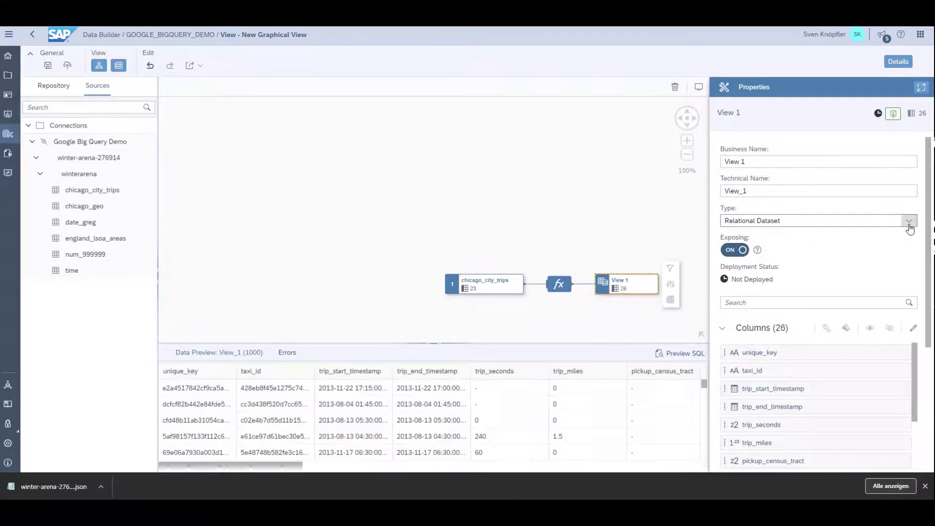
- Make the view an Analytical Dataset with trip_total and Counter as measures, named Google_Big_Query_Demo
left_click(909, 220)
left_click(753, 266)
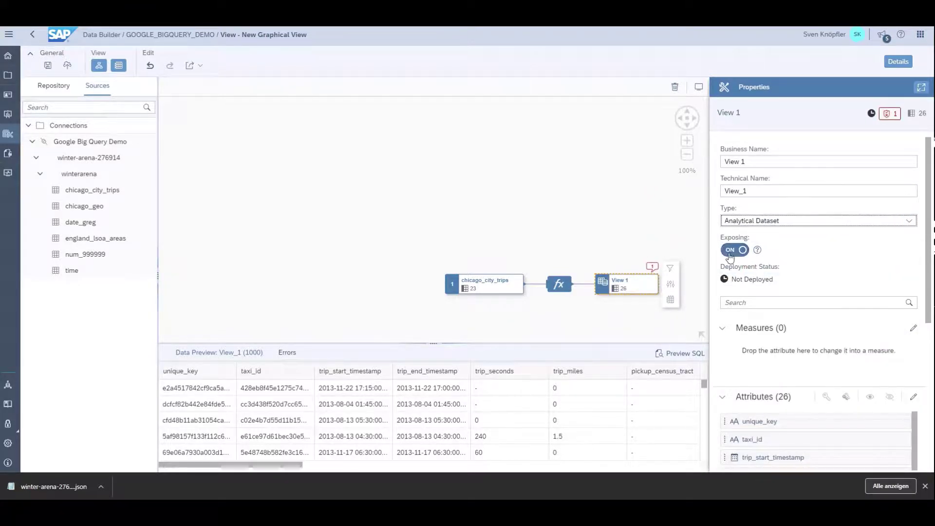
left_click_drag(929, 281, 931, 390)
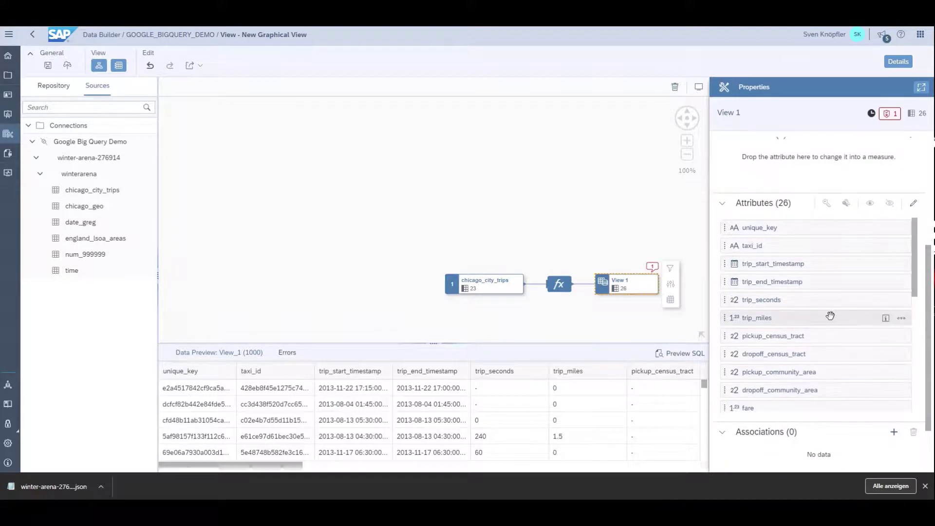
scroll(831, 317, "down", 5)
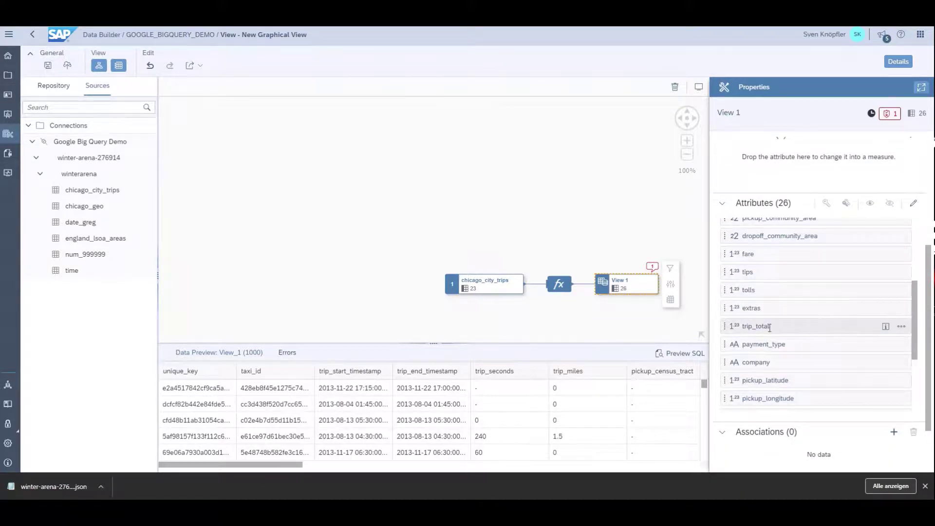
left_click(901, 326)
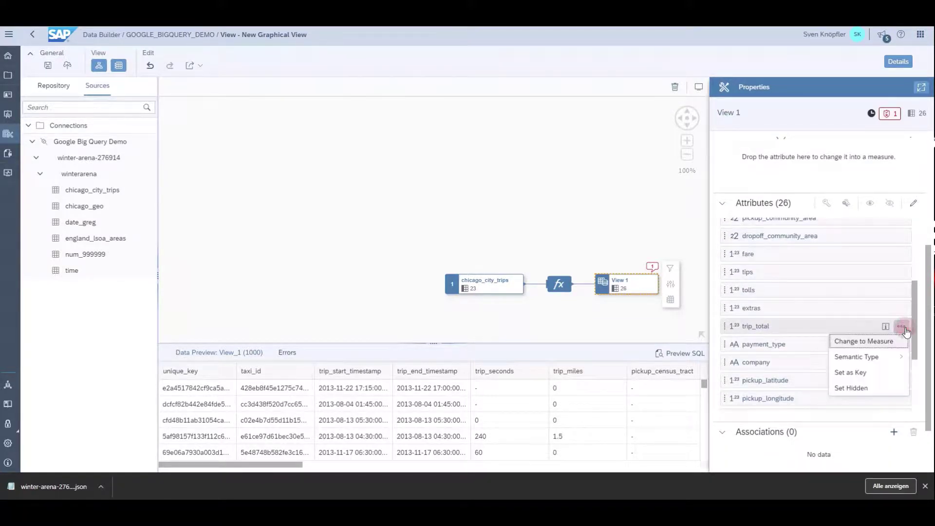
left_click(851, 342)
scroll(852, 338, "down", 3)
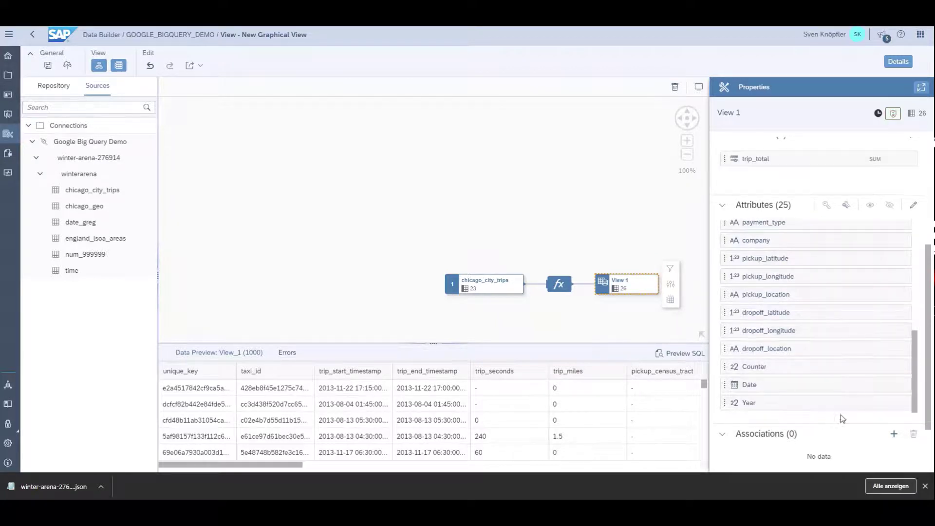
left_click(901, 368)
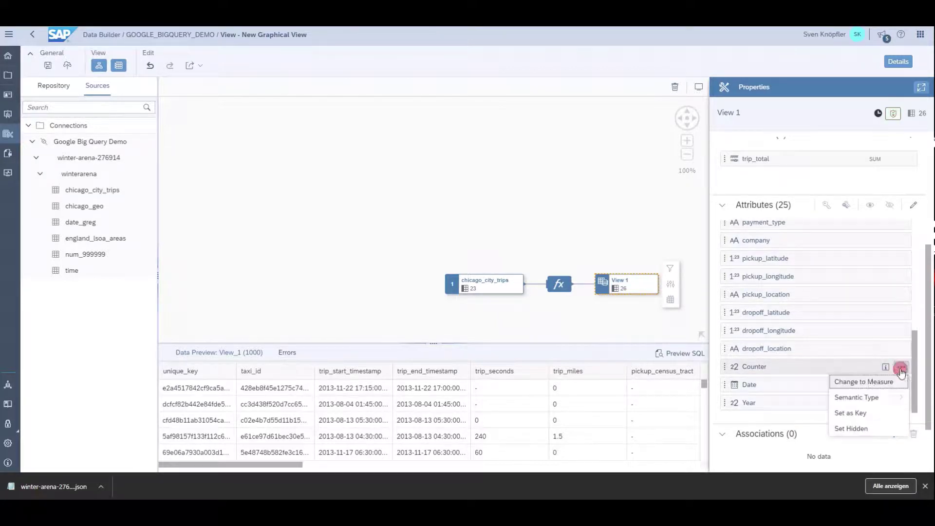
left_click(857, 382)
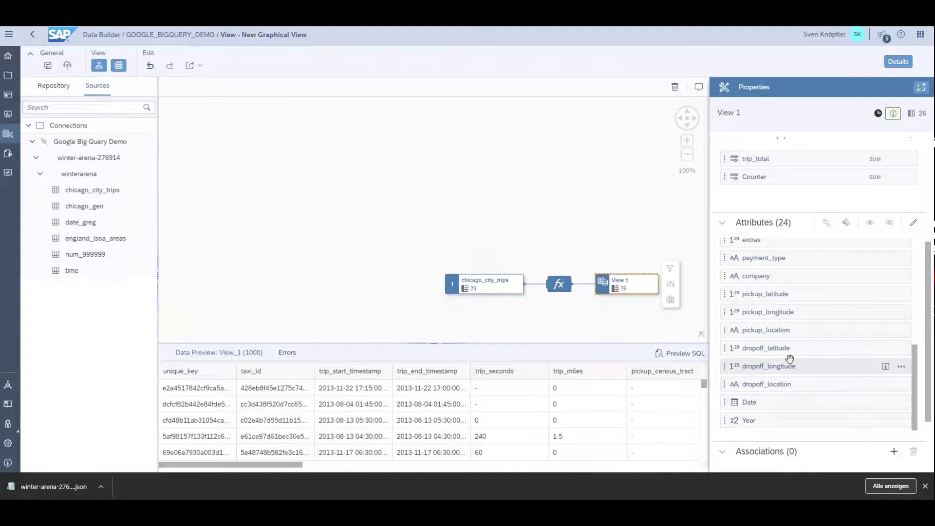
scroll(805, 187, "up", 5)
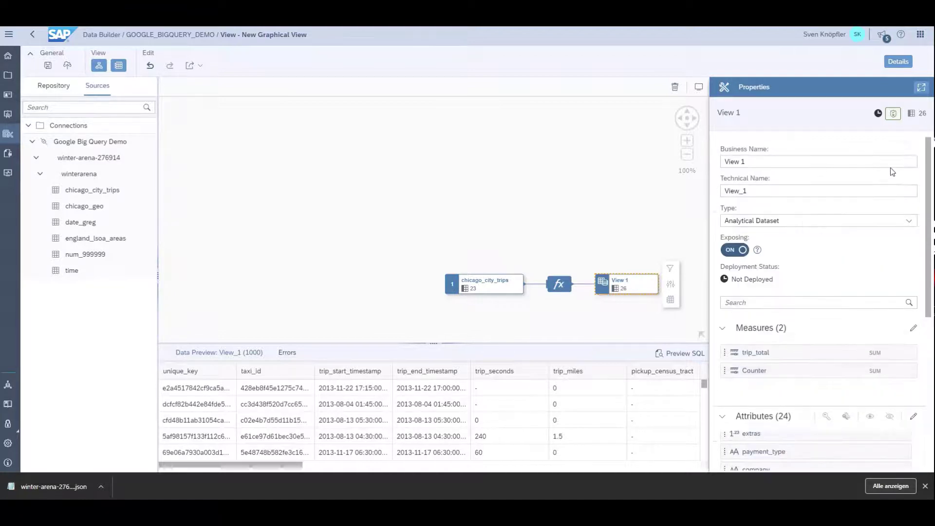
triple_click(784, 161)
type("Google")
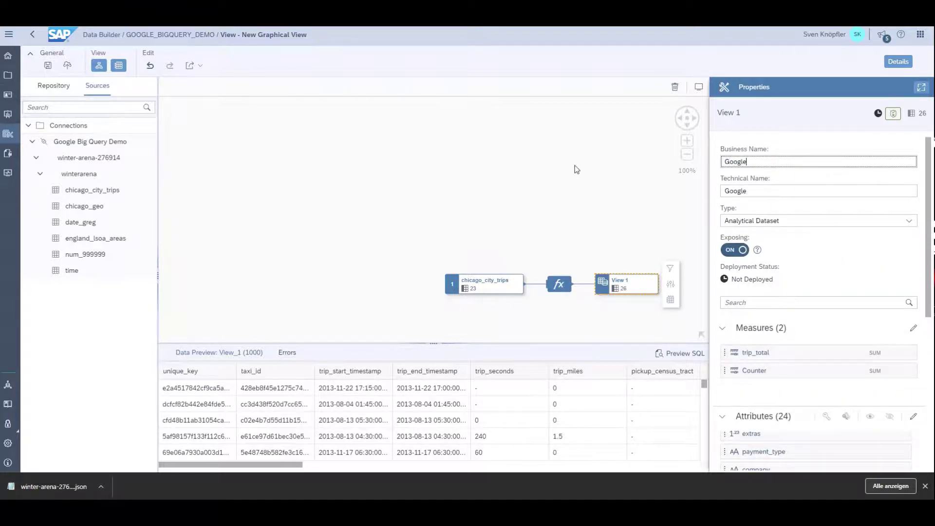
type("_Big_Query_Demo")
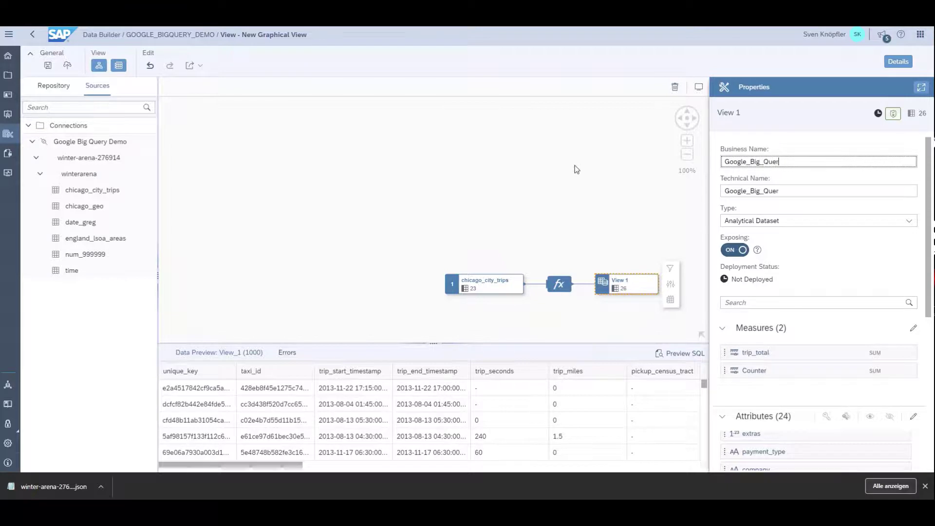
- Deploy the view, saving it as Google_Big_Query_Demo
left_click(68, 65)
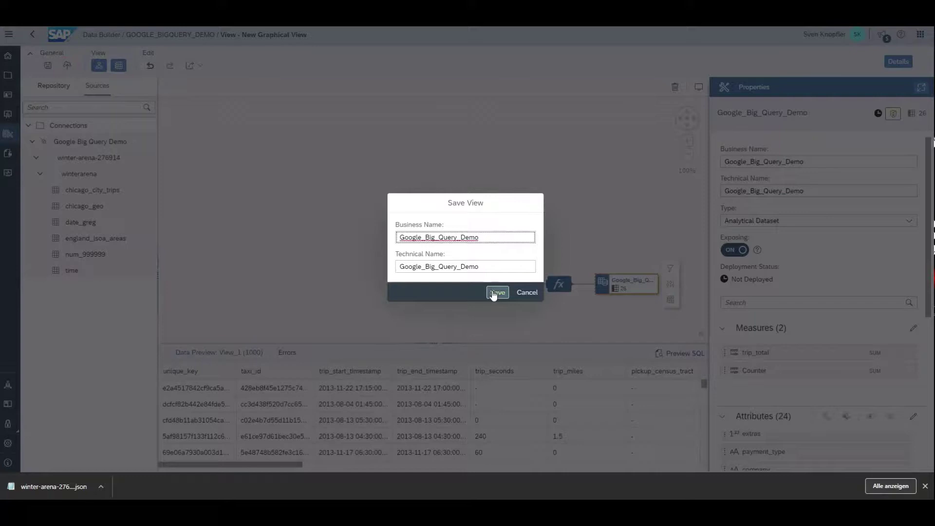
left_click(498, 292)
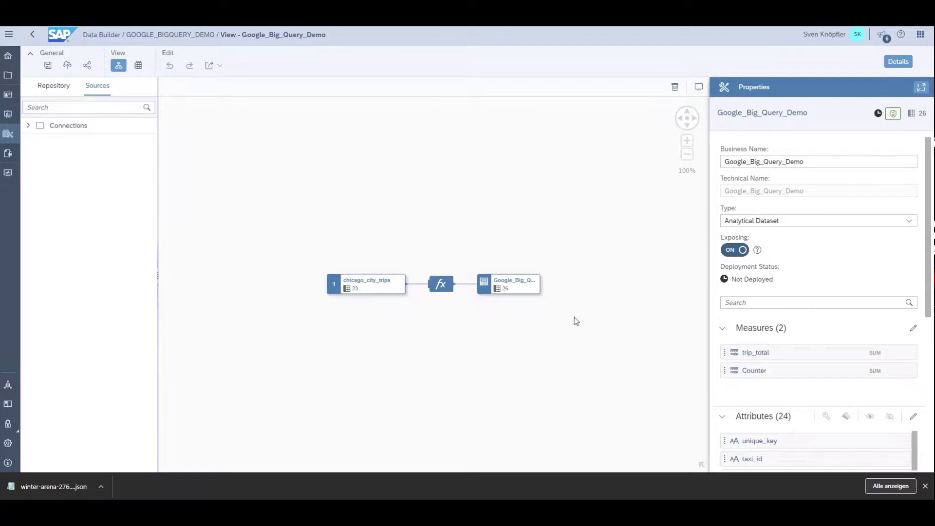
- Create a new story in Story Builder using the Google_Big_Query_Demo dataset as its data
left_click(7, 115)
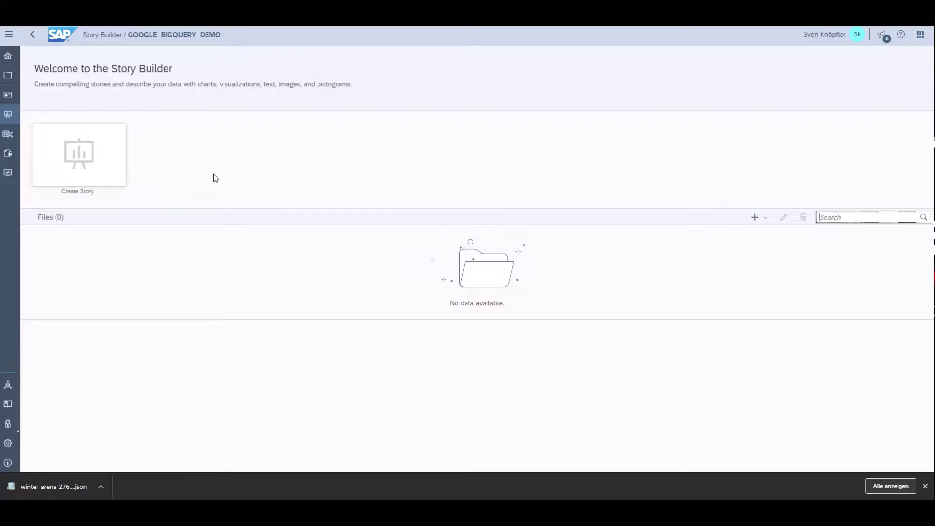
left_click(85, 167)
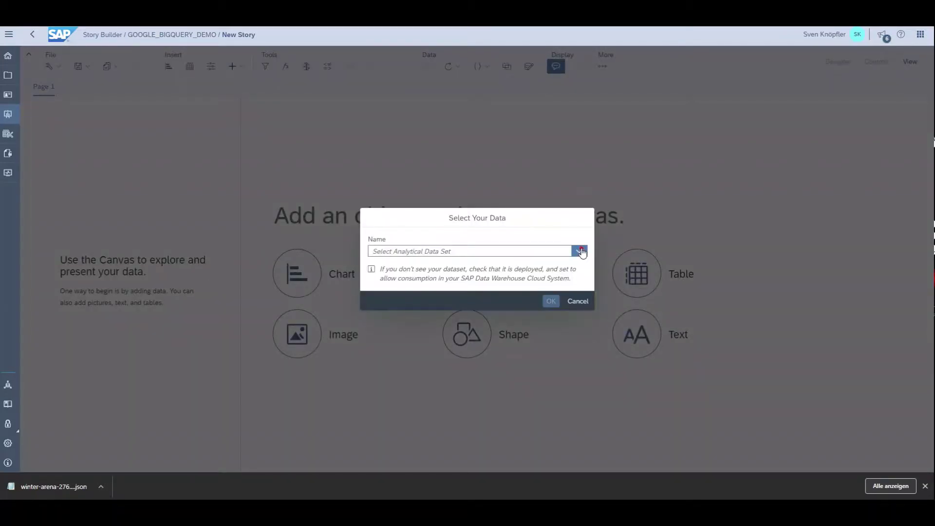
left_click(581, 251)
left_click(405, 266)
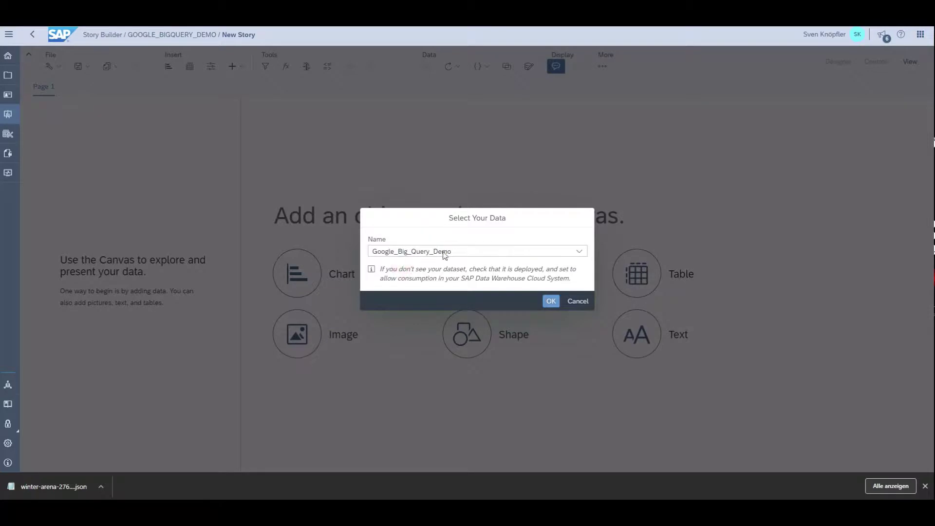
left_click(551, 302)
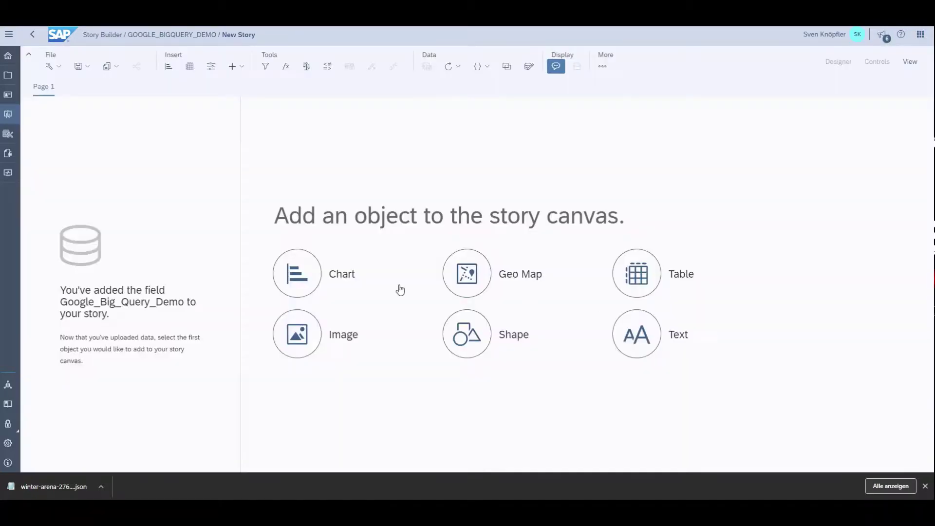
- Add a chart to the story page showing the Counter measure
left_click(299, 287)
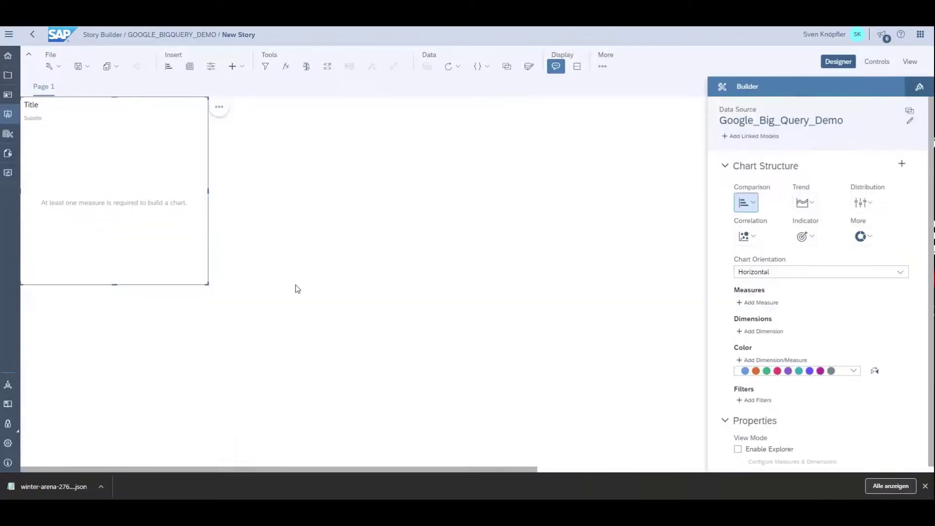
left_click(761, 302)
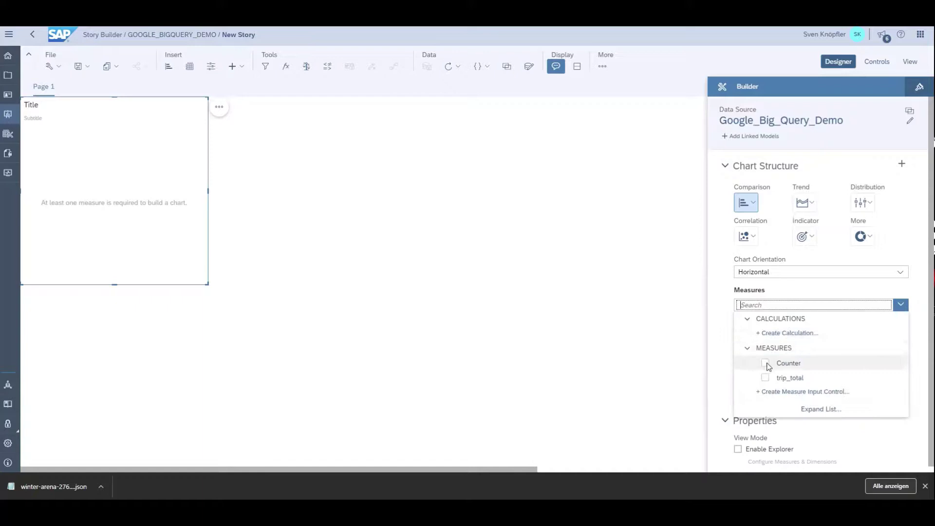
left_click(767, 363)
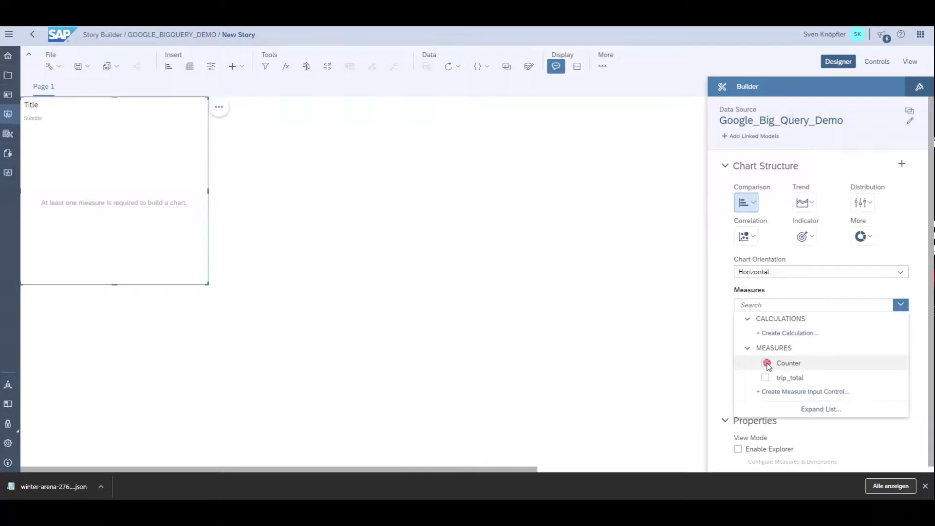
left_click(719, 296)
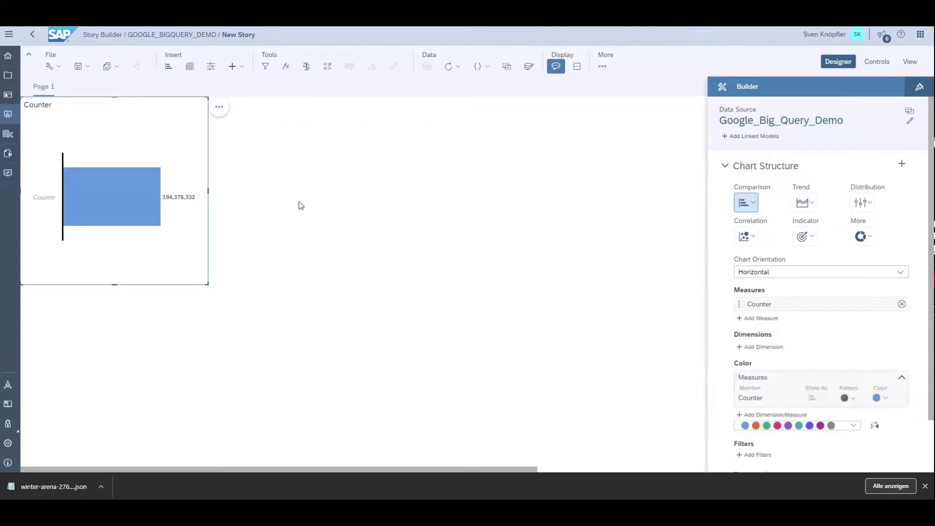
mouse_move(159, 203)
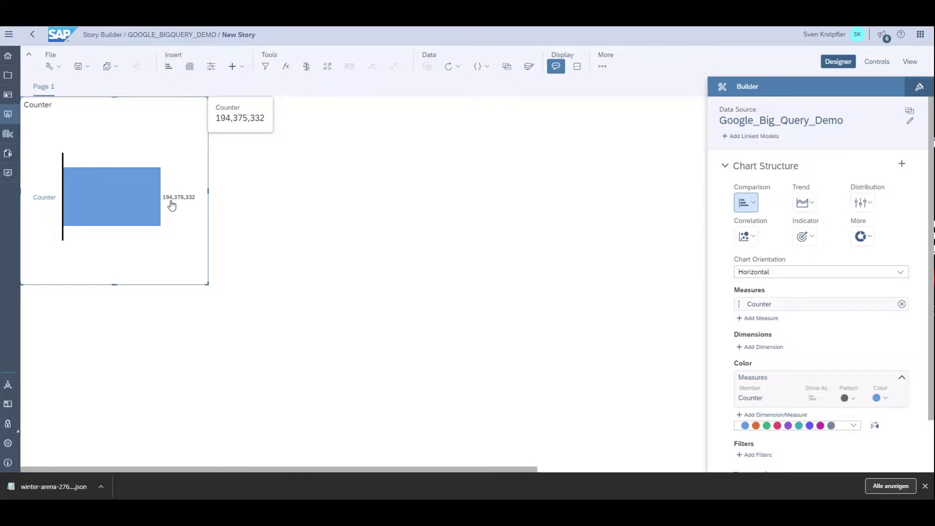
- Add Year as the chart's dimension and enlarge it to show all years 2013–2020
left_click(761, 347)
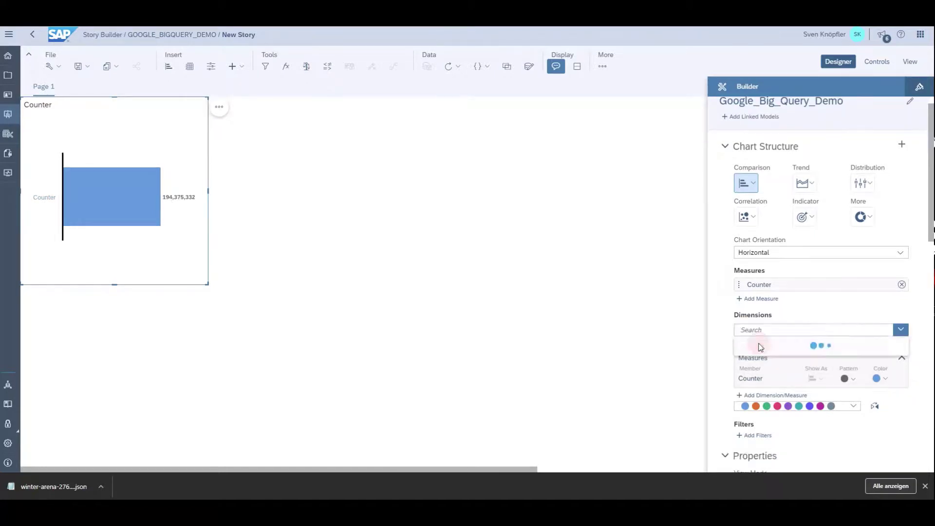
scroll(804, 388, "down", 1)
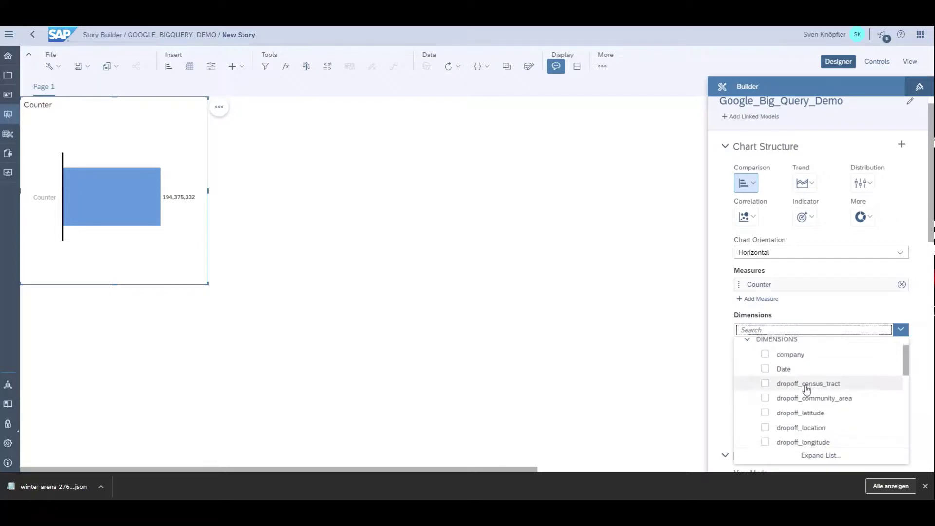
scroll(859, 368, "down", 8)
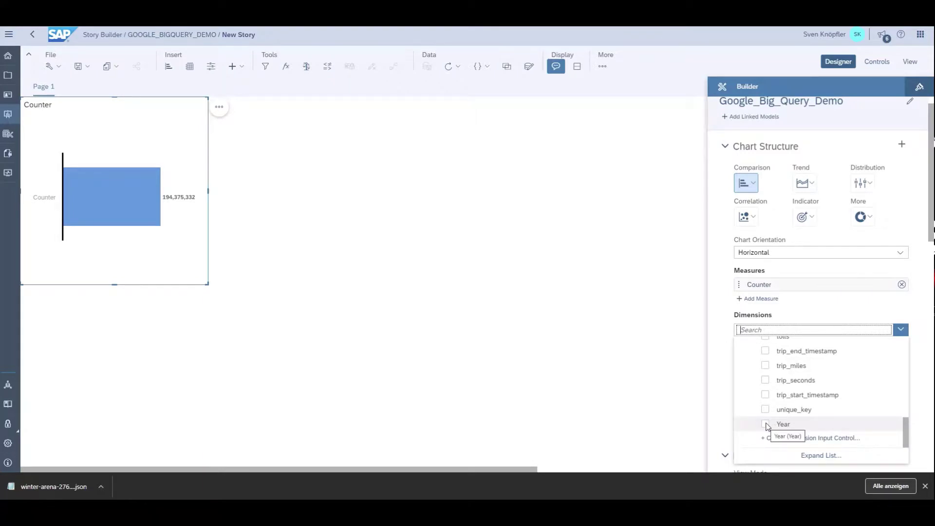
left_click(766, 425)
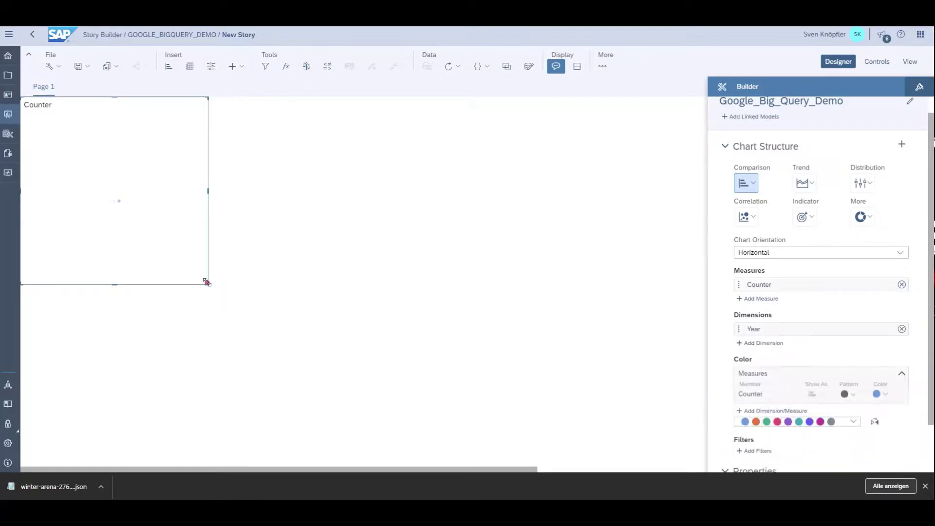
left_click_drag(207, 283, 373, 428)
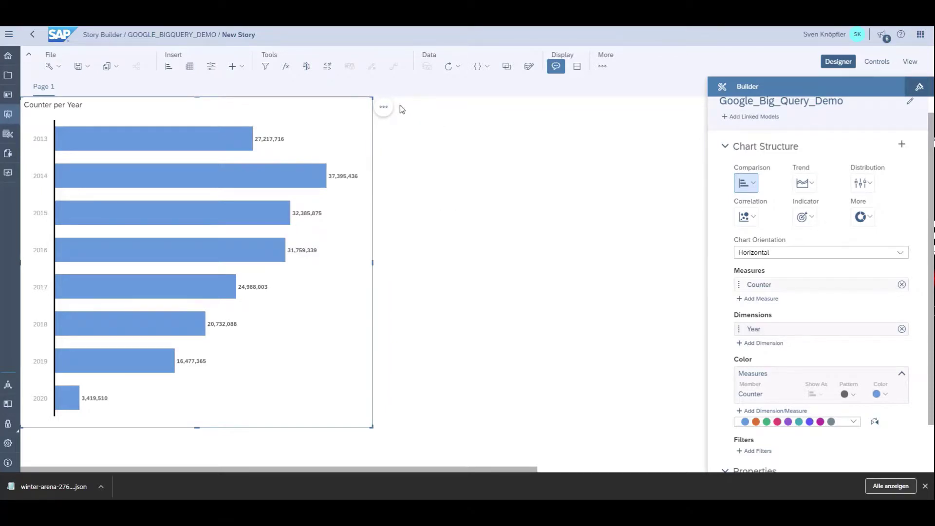
left_click(385, 108)
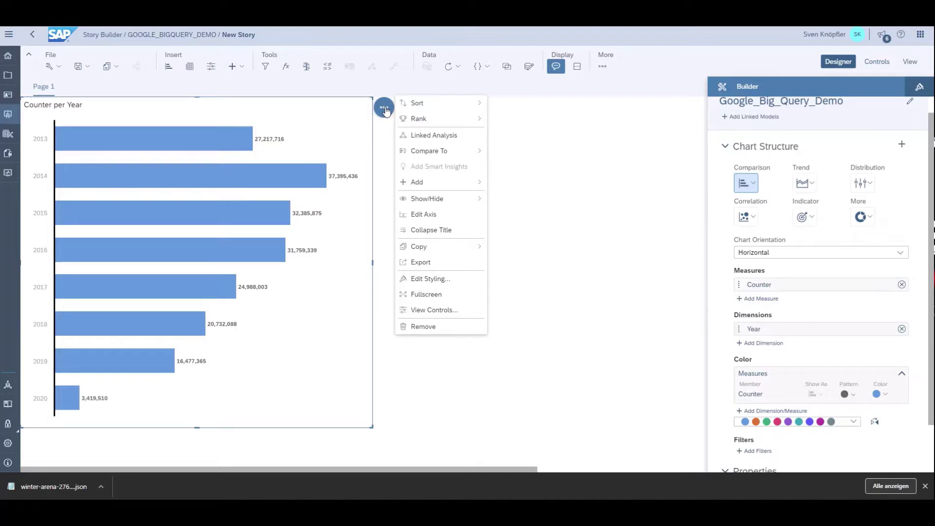
- Duplicate the Counter per Year chart and replace Counter with trip_total as its measure
mouse_move(473, 252)
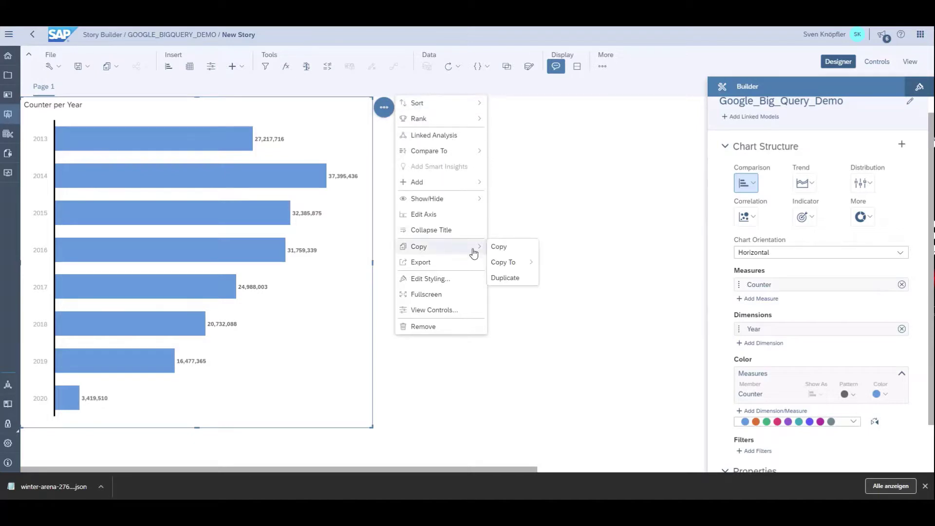
left_click(505, 276)
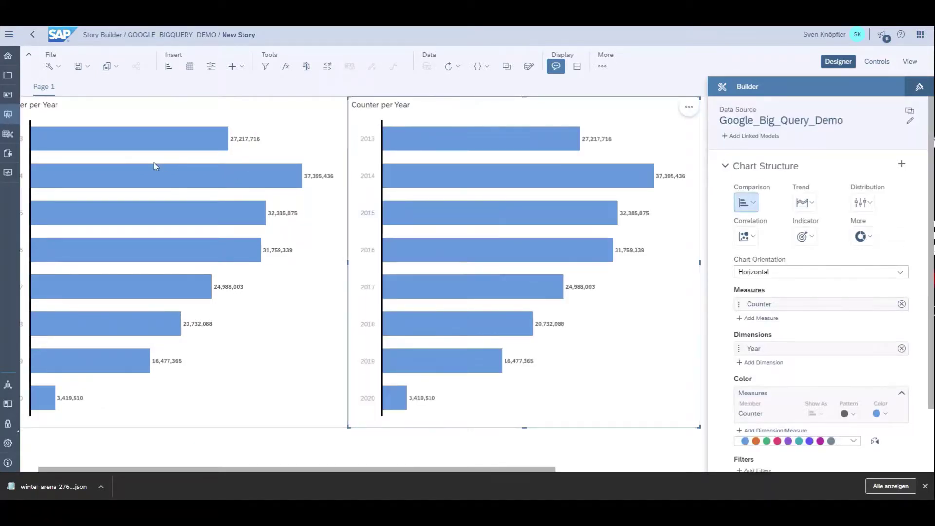
mouse_move(226, 144)
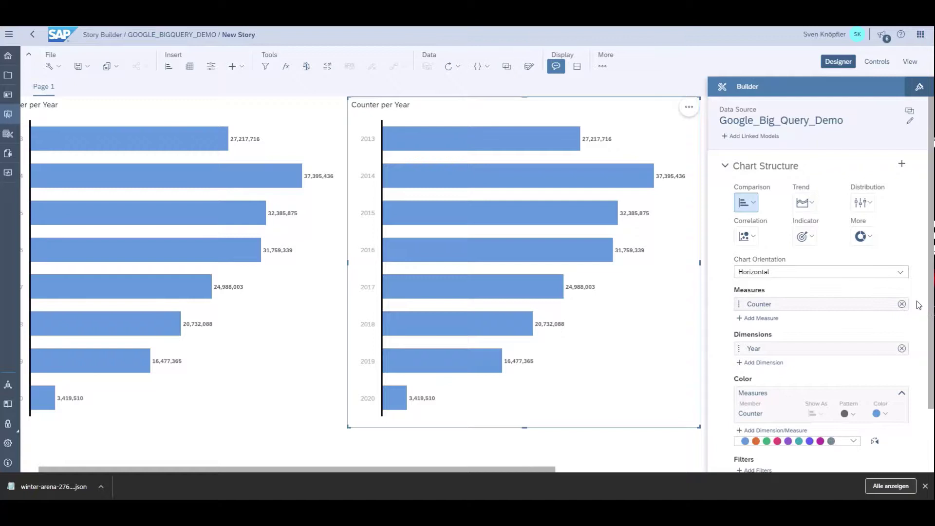
left_click(902, 304)
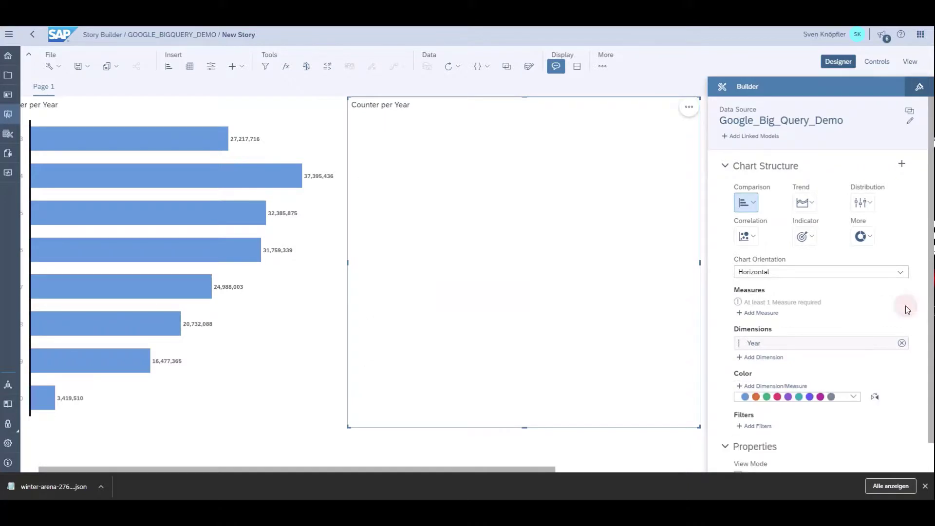
left_click(778, 316)
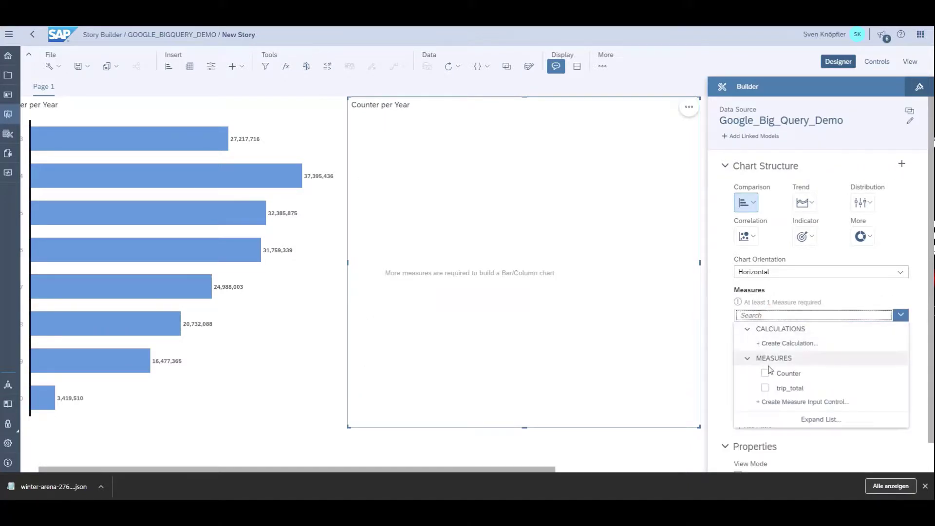
left_click(765, 388)
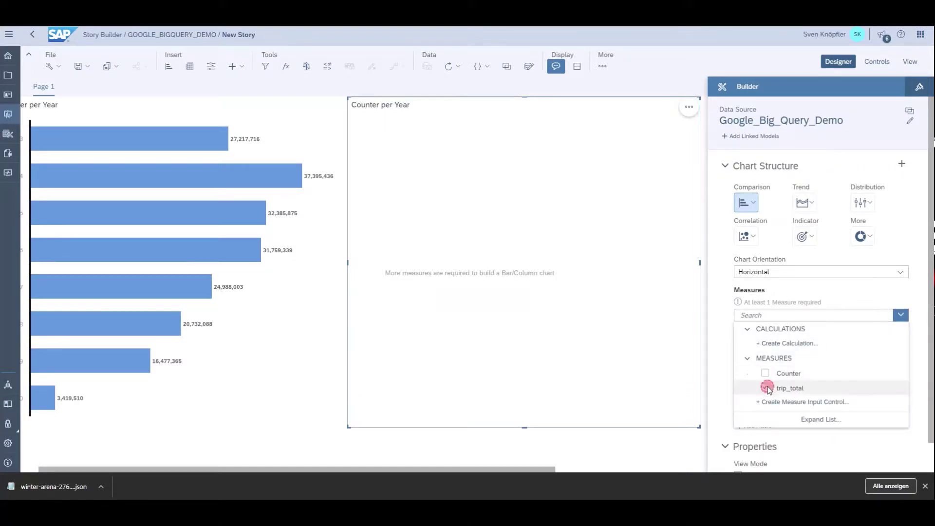
left_click(555, 455)
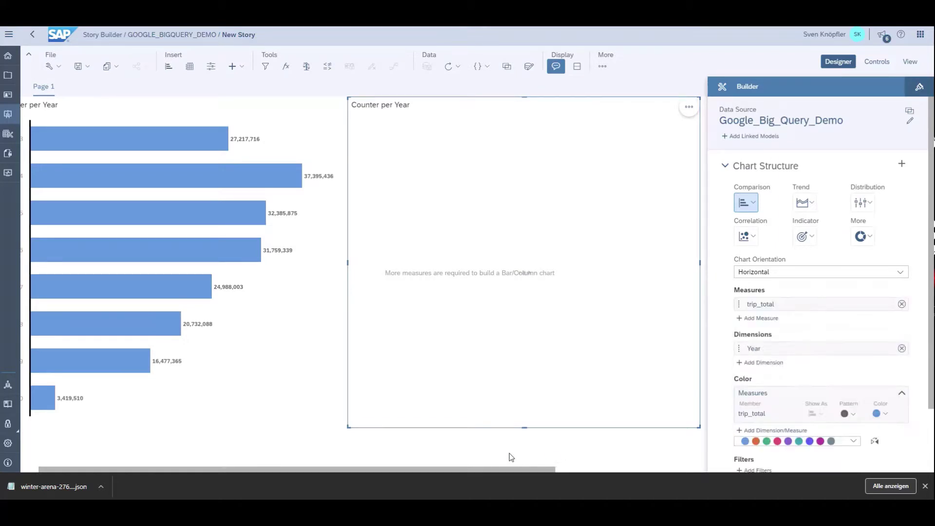
left_click_drag(501, 471, 653, 471)
- Duplicate the trip_total per Year chart once more
left_click(494, 110)
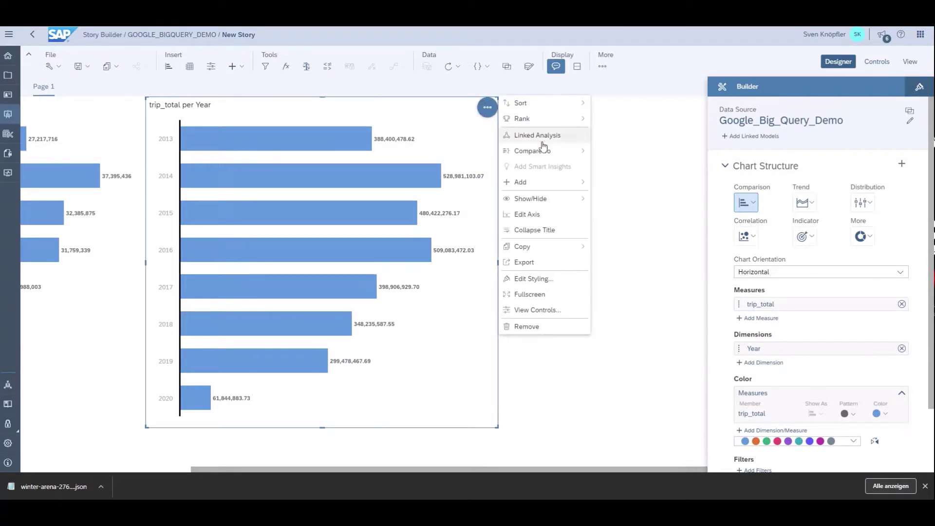
mouse_move(541, 254)
left_click(618, 275)
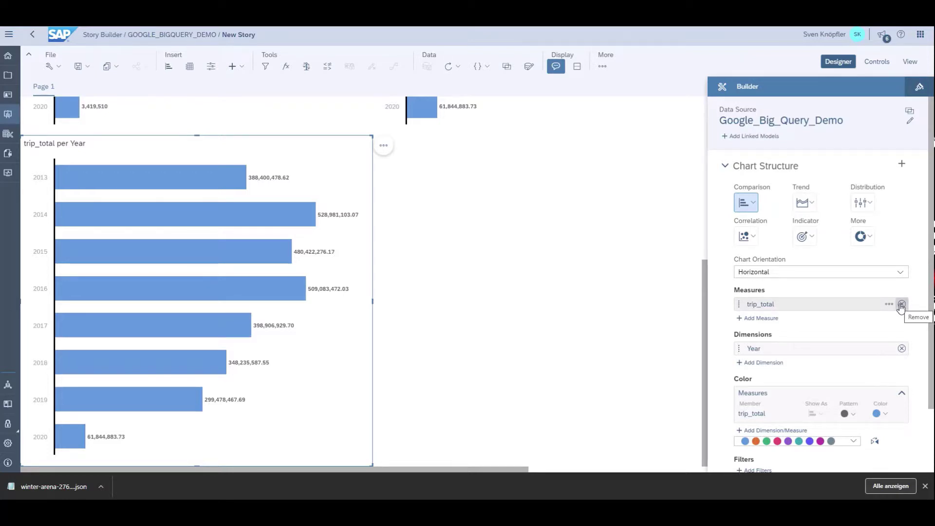
- Remove trip_total from the newest chart and start a new calculated measure
left_click(902, 305)
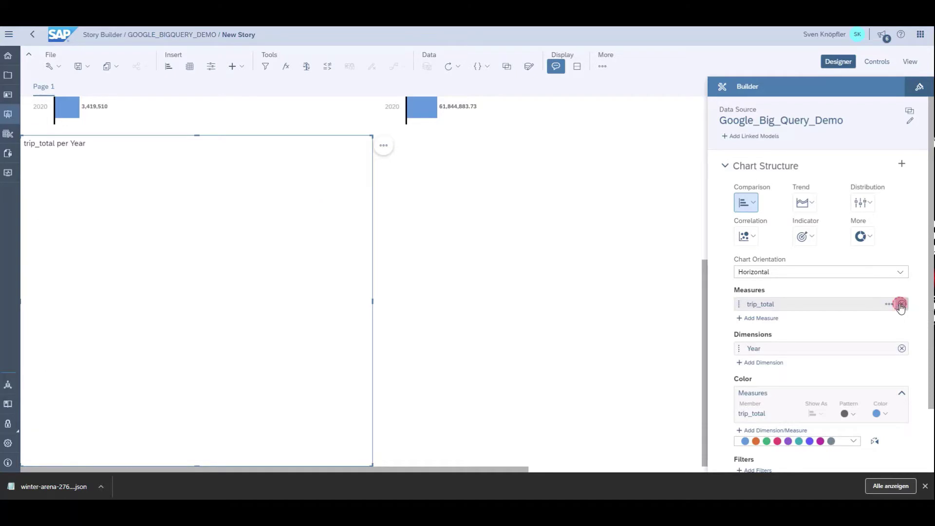
left_click(768, 314)
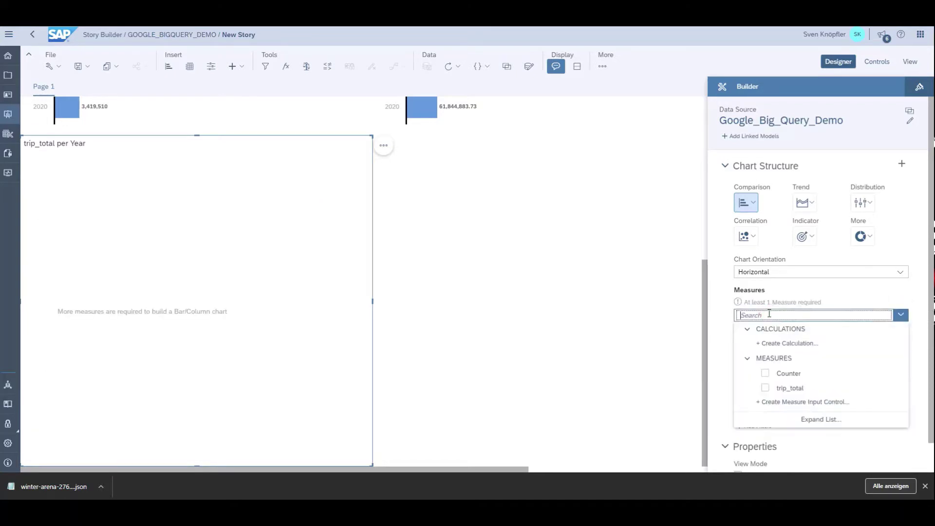
left_click(778, 344)
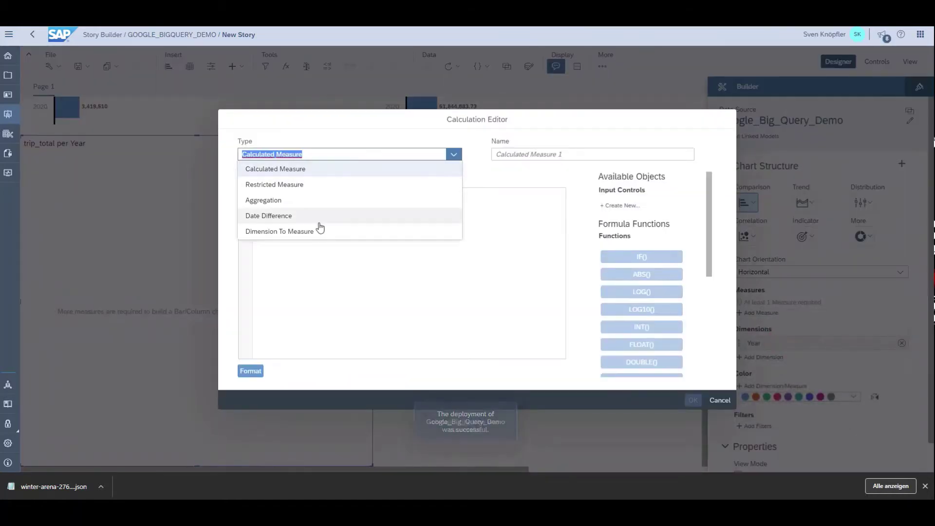
- Define an Aggregation calculation, COUNT DIMENSIONS on company, named 'Count Companies', and add it
left_click(286, 200)
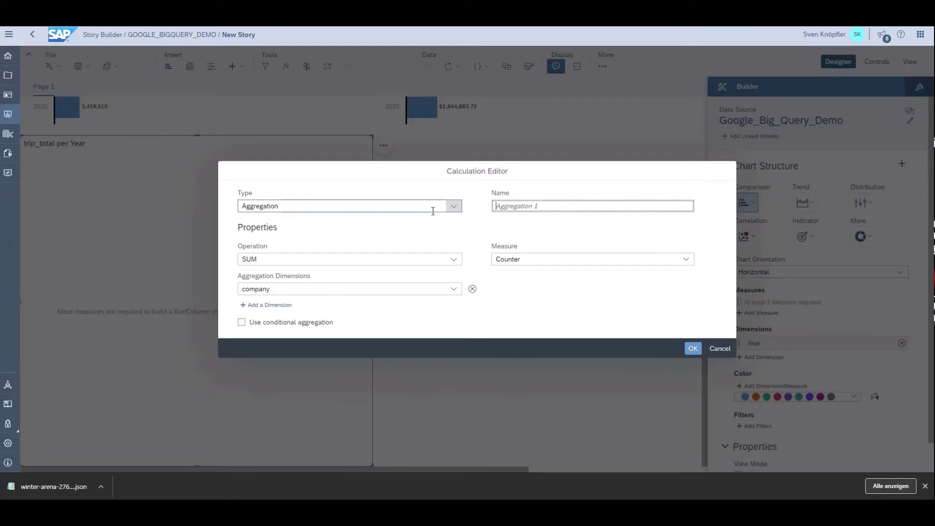
left_click(454, 259)
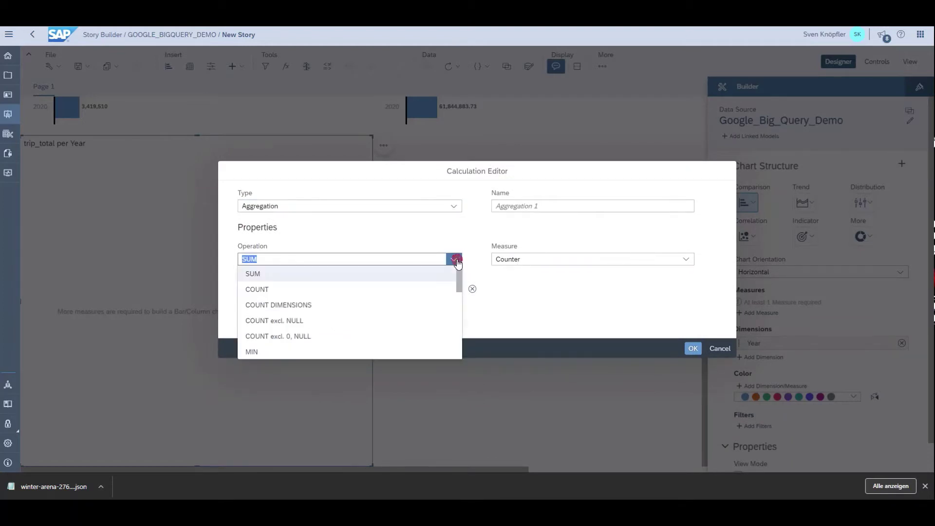
left_click(347, 313)
left_click(453, 294)
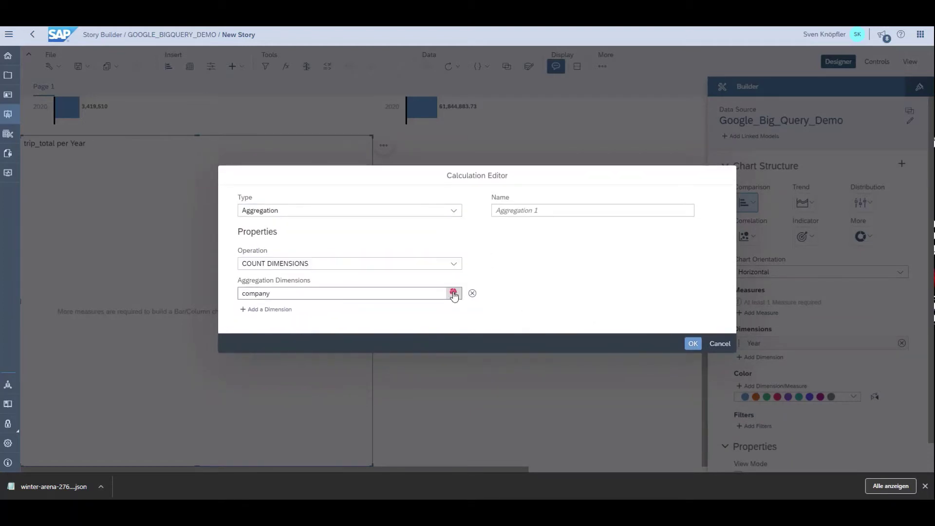
left_click(284, 307)
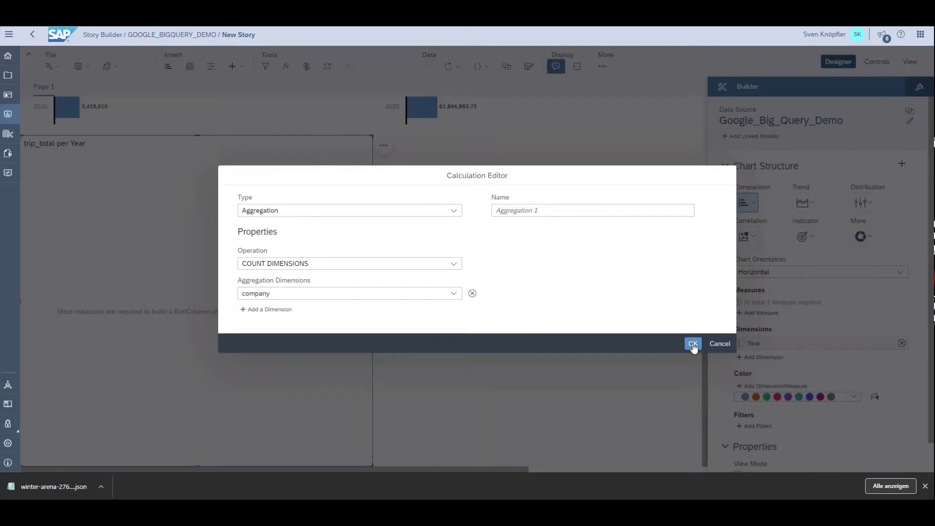
left_click(520, 209)
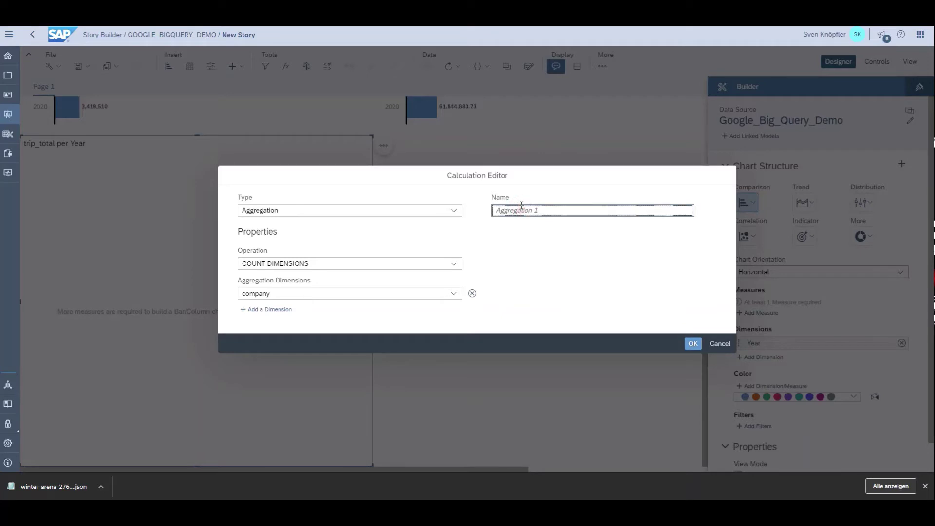
type("Count Co")
type("p")
type("mpanies")
left_click(693, 344)
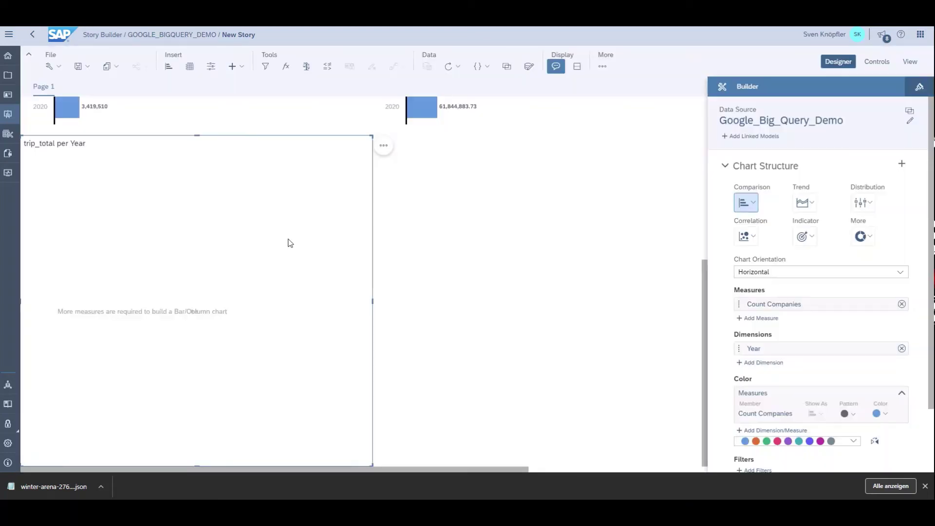